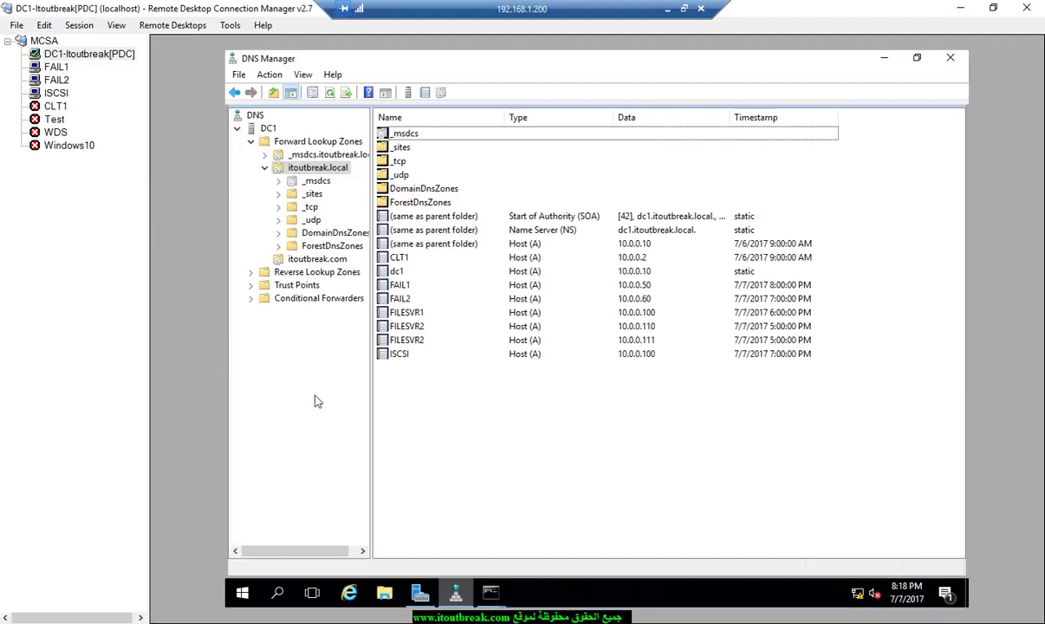
click(318, 427)
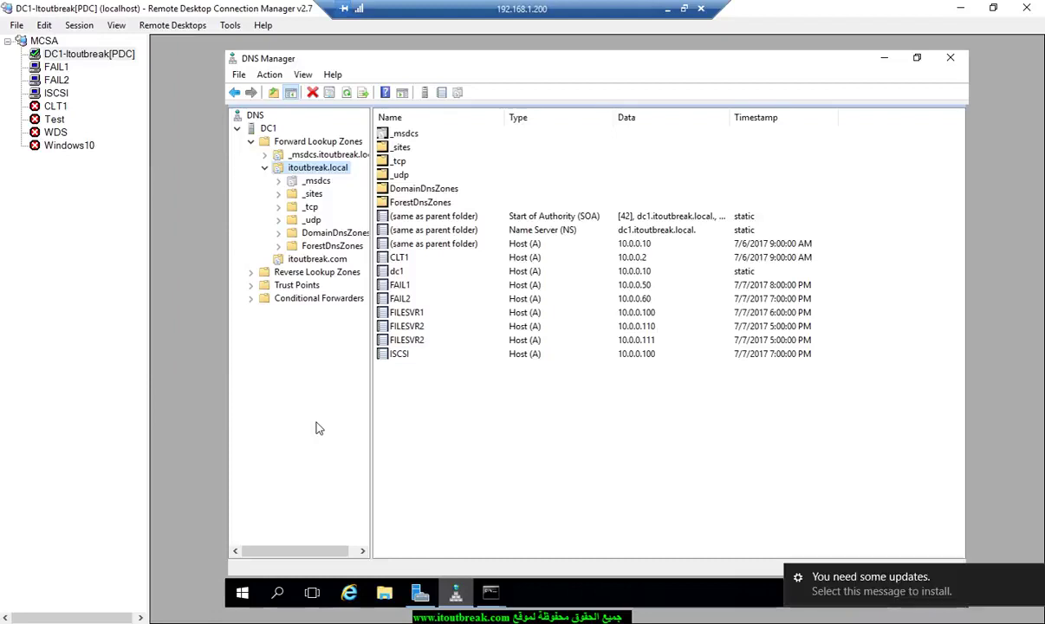
click(513, 434)
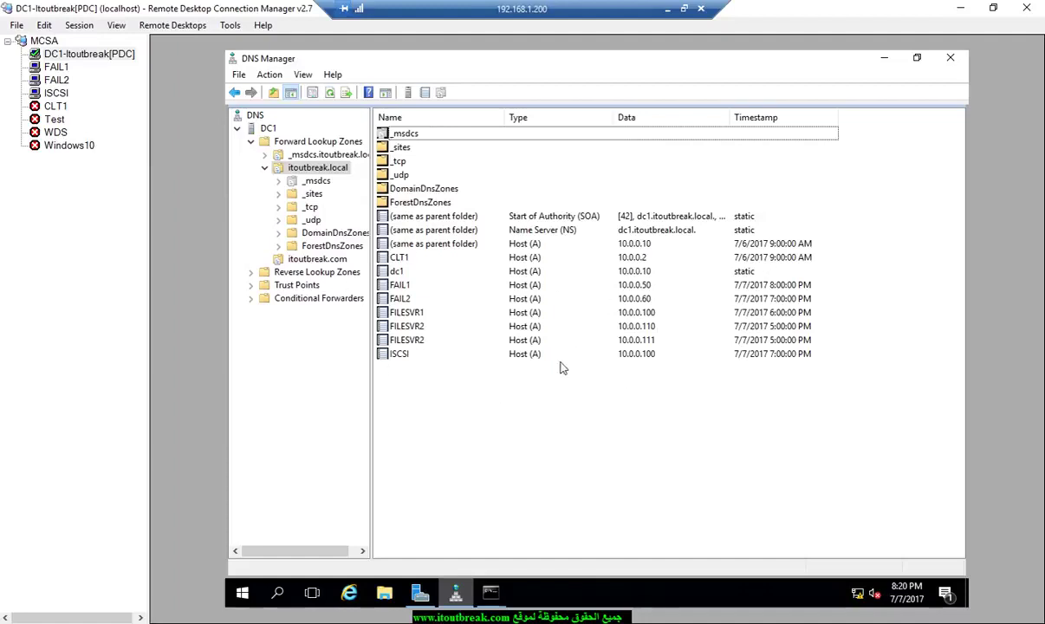
Step: Switch to the FAIL1 server and examine the connection details of its Fail1-Local network adapter
click(59, 79)
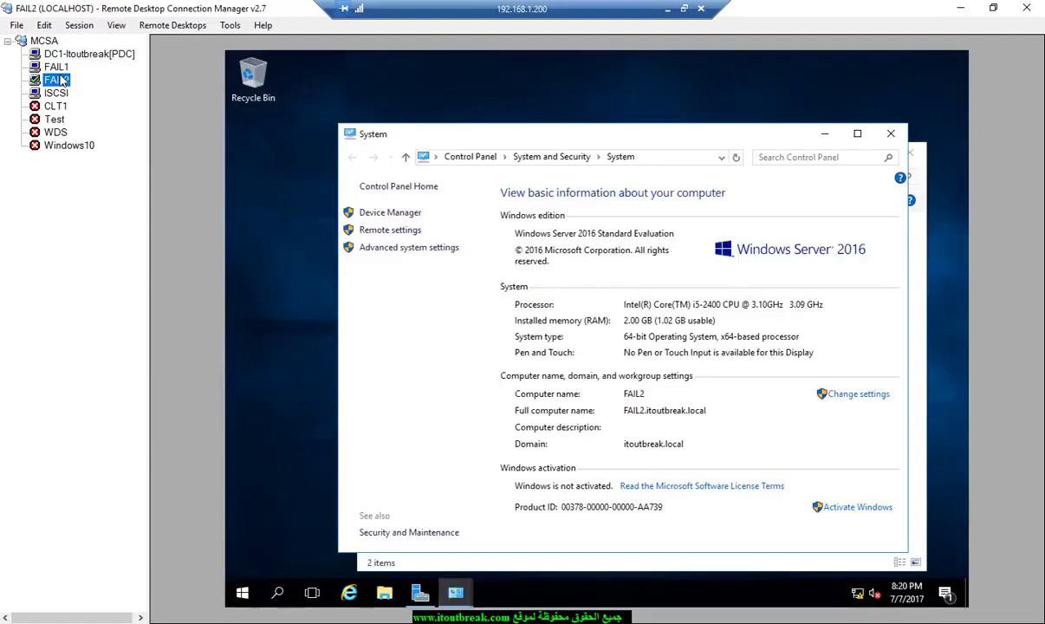
click(56, 67)
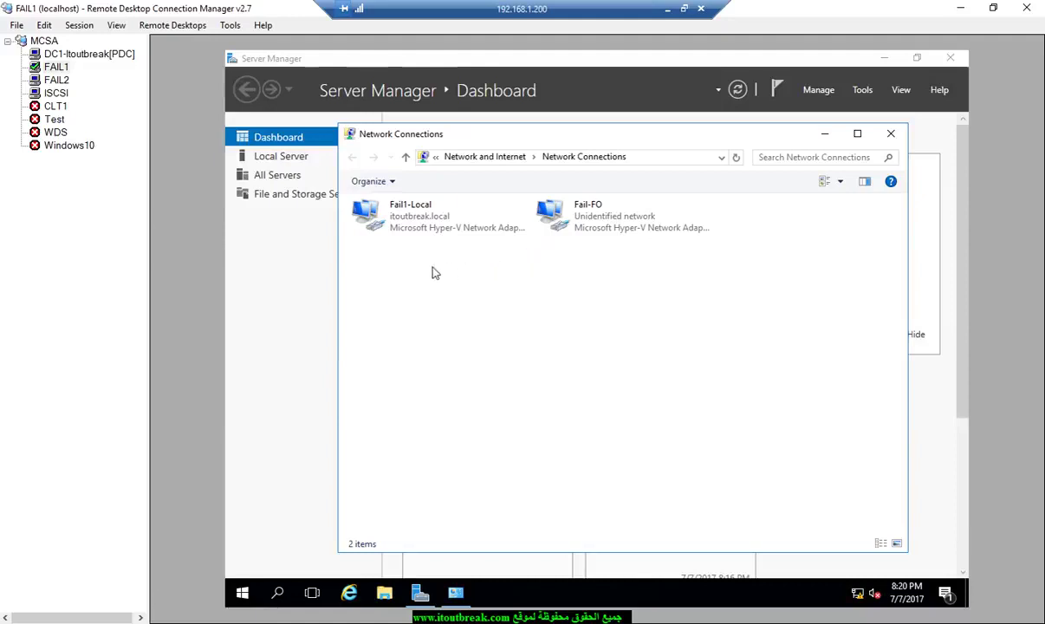
click(410, 228)
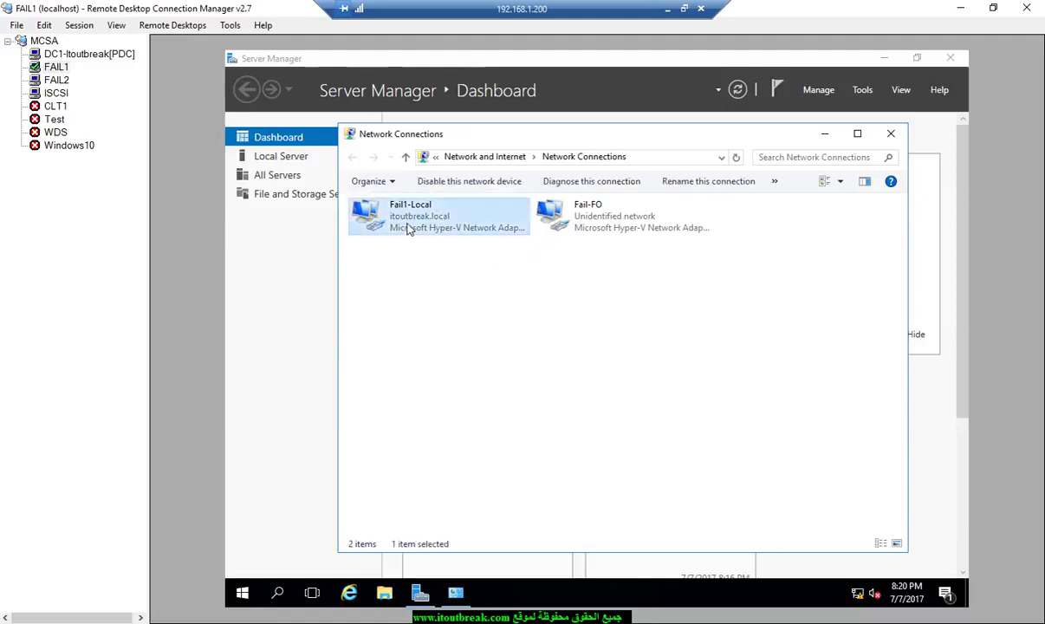
right_click(408, 225)
click(421, 249)
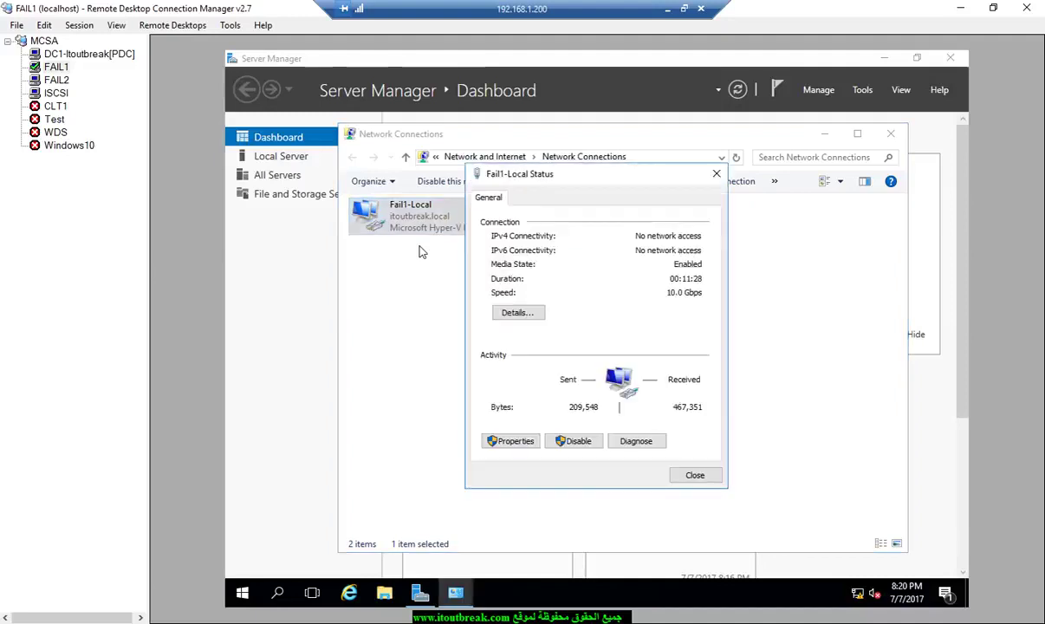
click(518, 312)
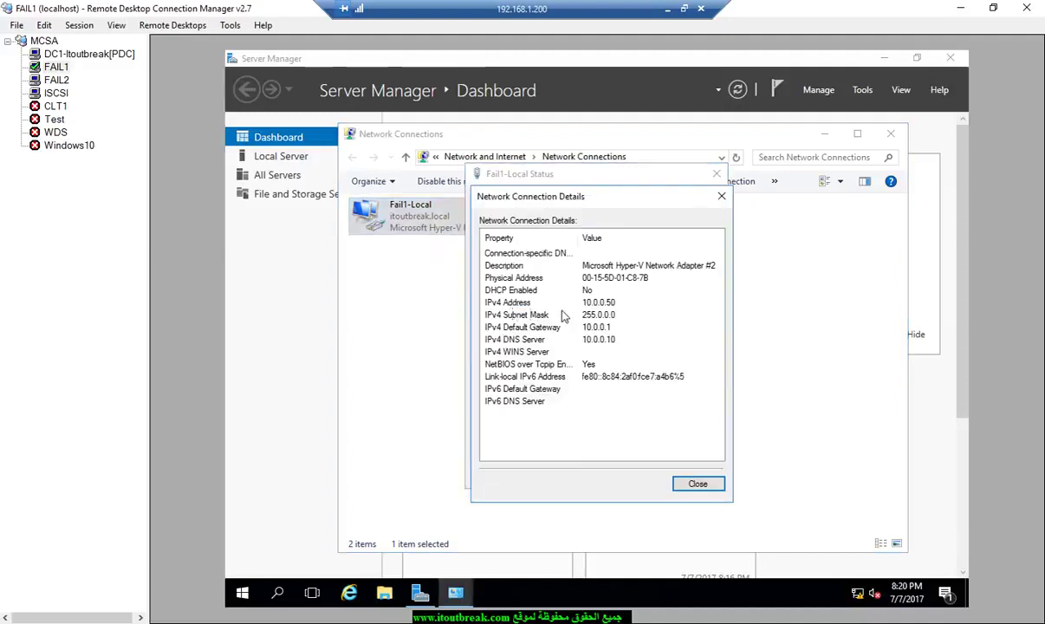
click(721, 196)
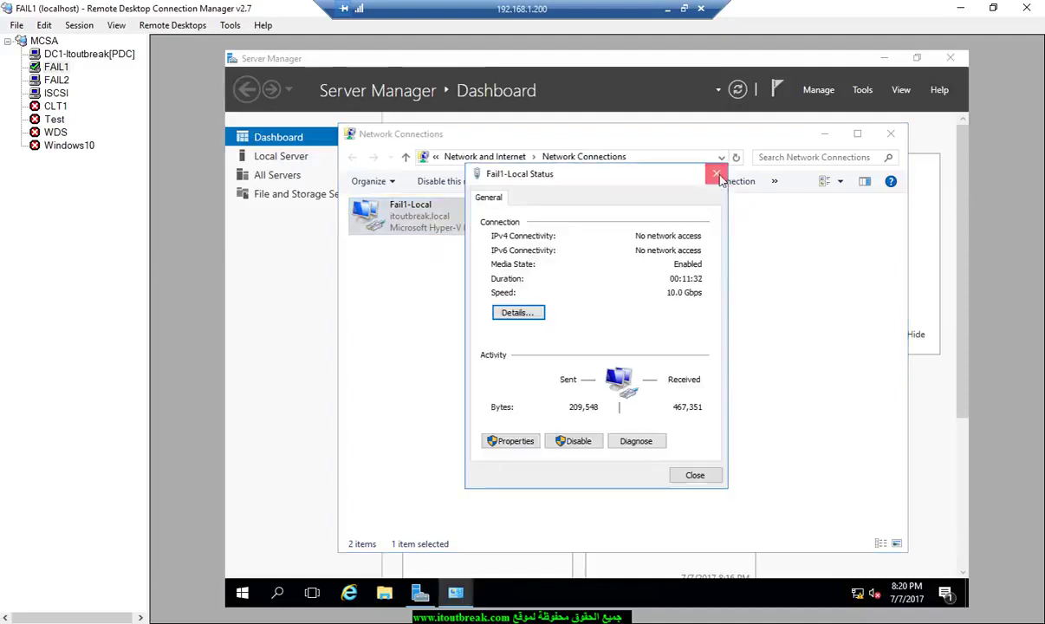
click(716, 173)
Step: Examine the connection details of FAIL1's Fail-FO network adapter, including its IPv4 settings
click(613, 236)
right_click(613, 236)
click(643, 258)
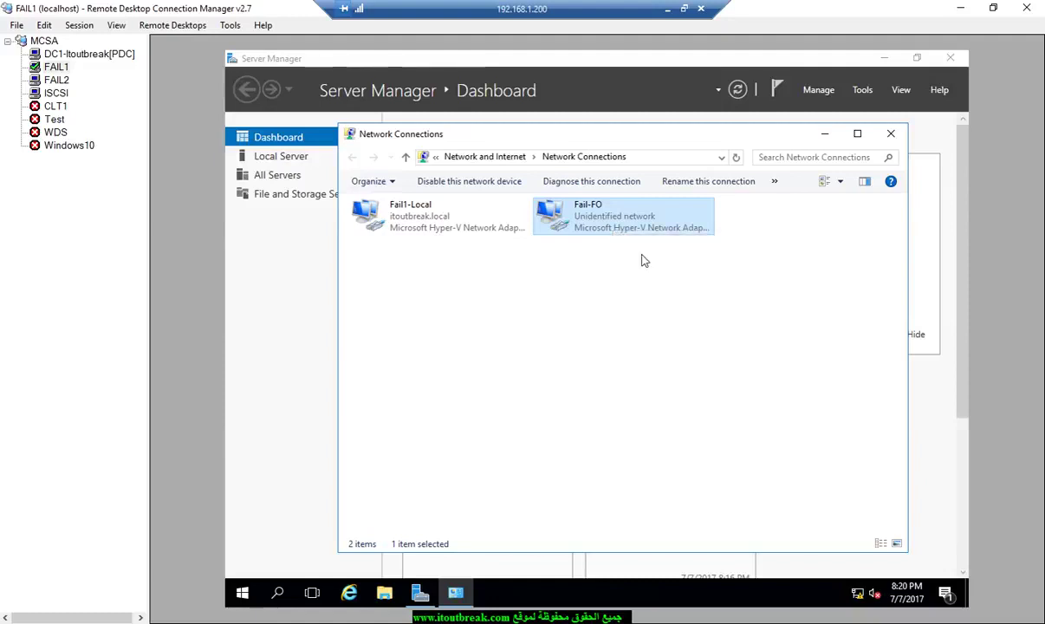
click(535, 312)
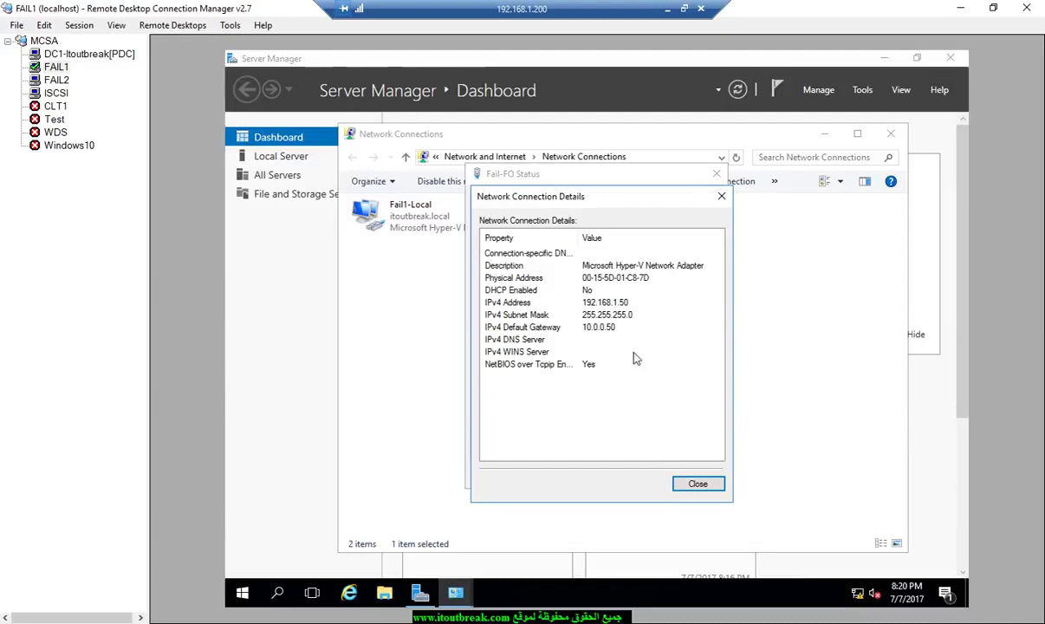
click(696, 484)
click(699, 475)
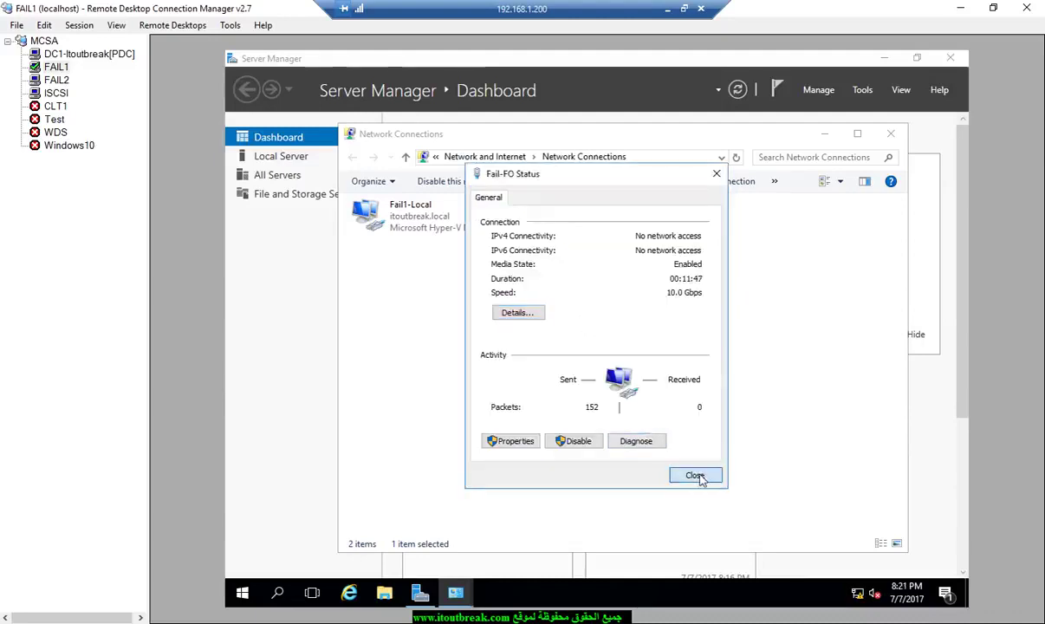
click(702, 479)
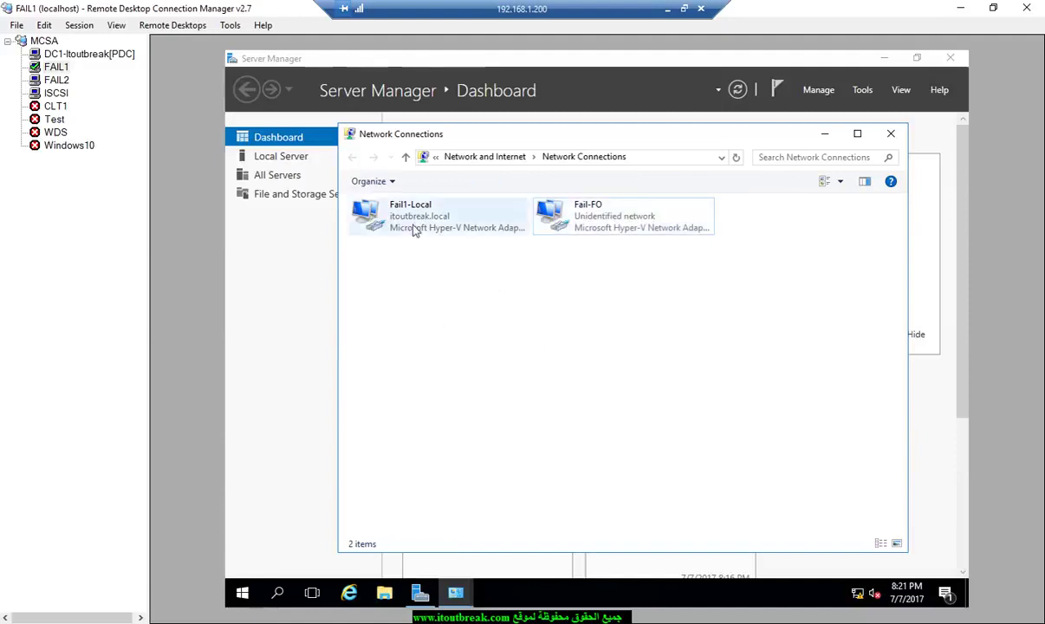
Step: Switch to the FAIL2 server and examine the connection details of its Fail2-Local network adapter
click(59, 80)
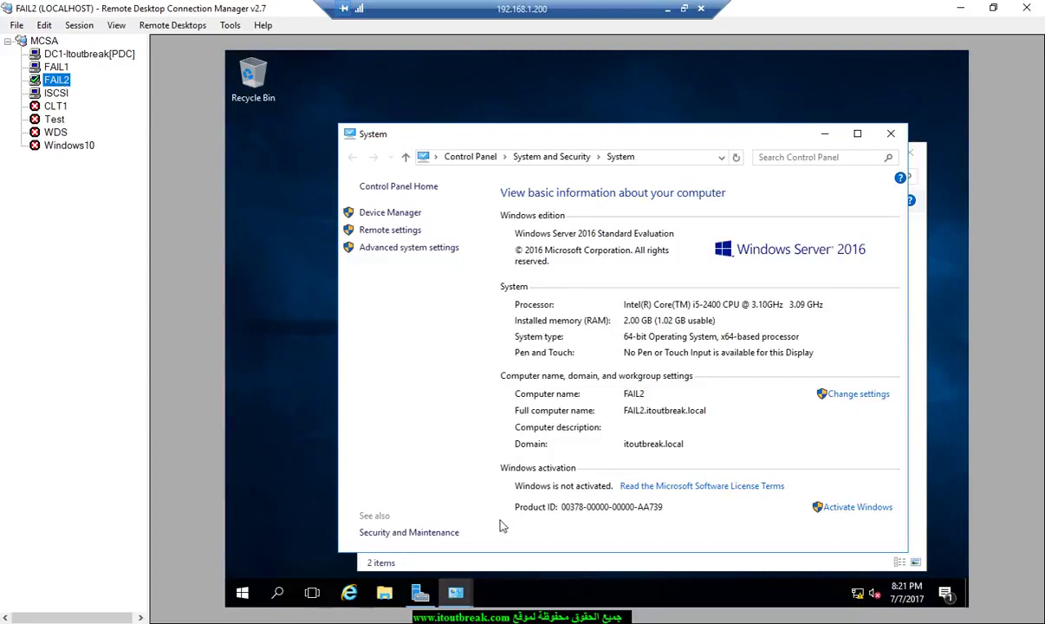
click(508, 556)
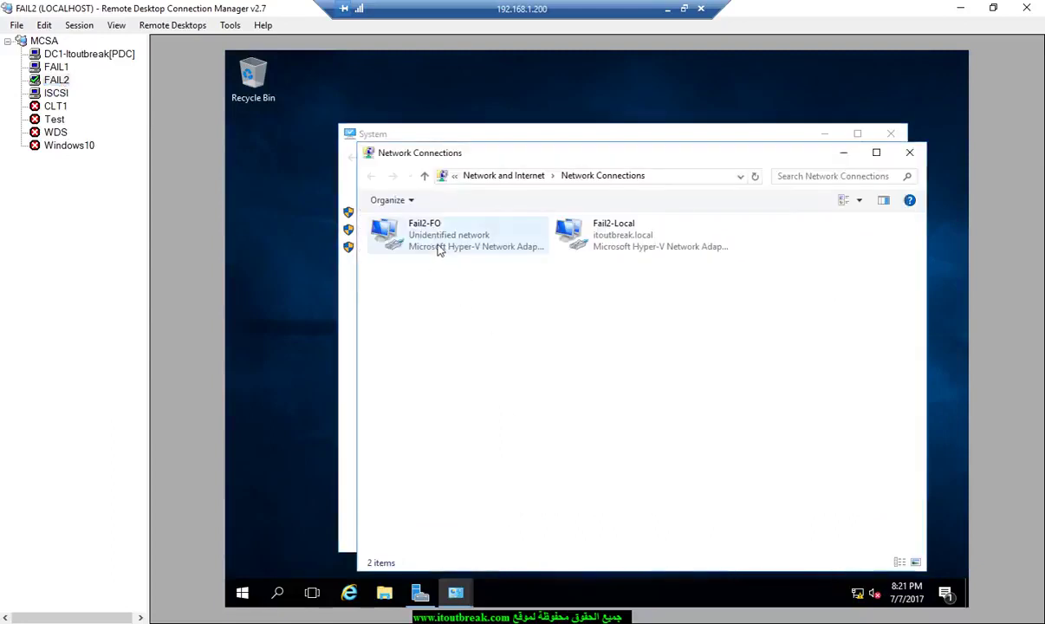
click(586, 246)
right_click(586, 247)
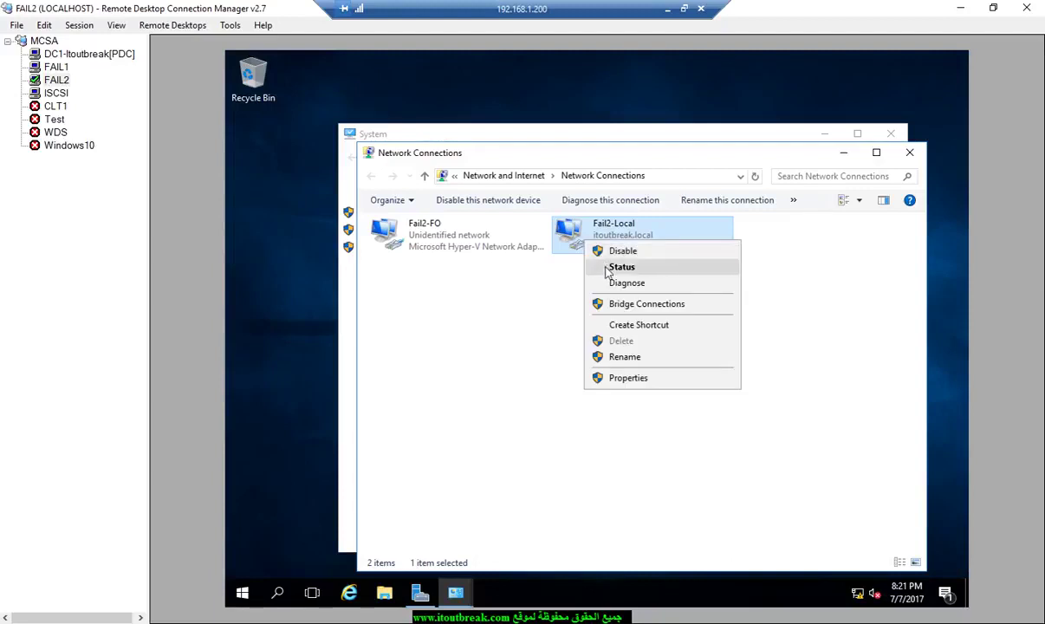
click(607, 268)
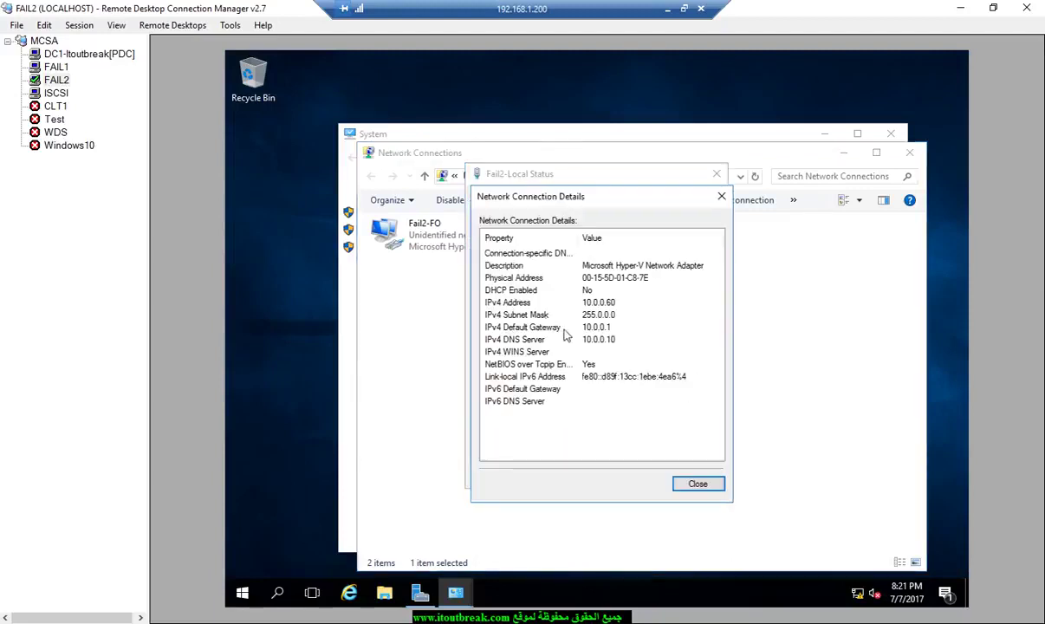
click(518, 312)
click(721, 196)
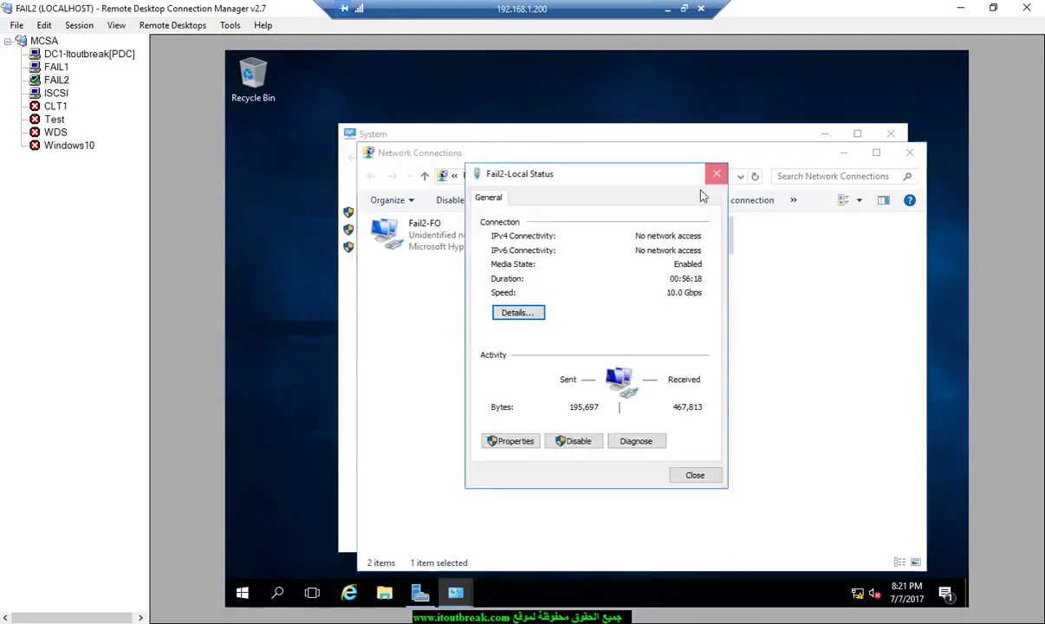
click(716, 174)
Step: Examine the connection details of FAIL2's Fail2-FO network adapter, including its IPv4 settings
click(462, 221)
right_click(492, 240)
click(528, 261)
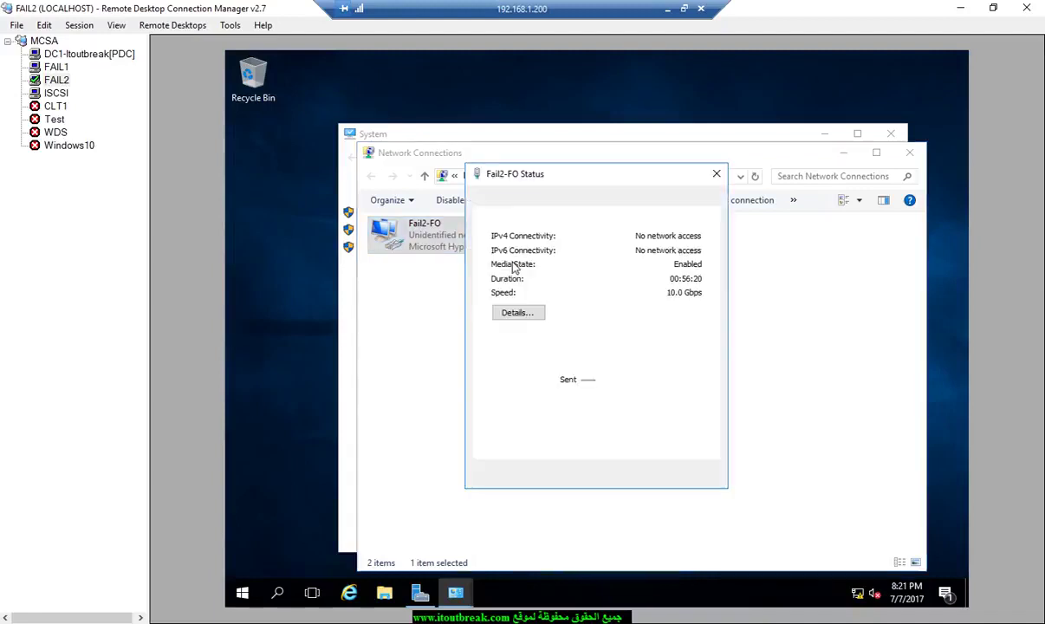
click(519, 311)
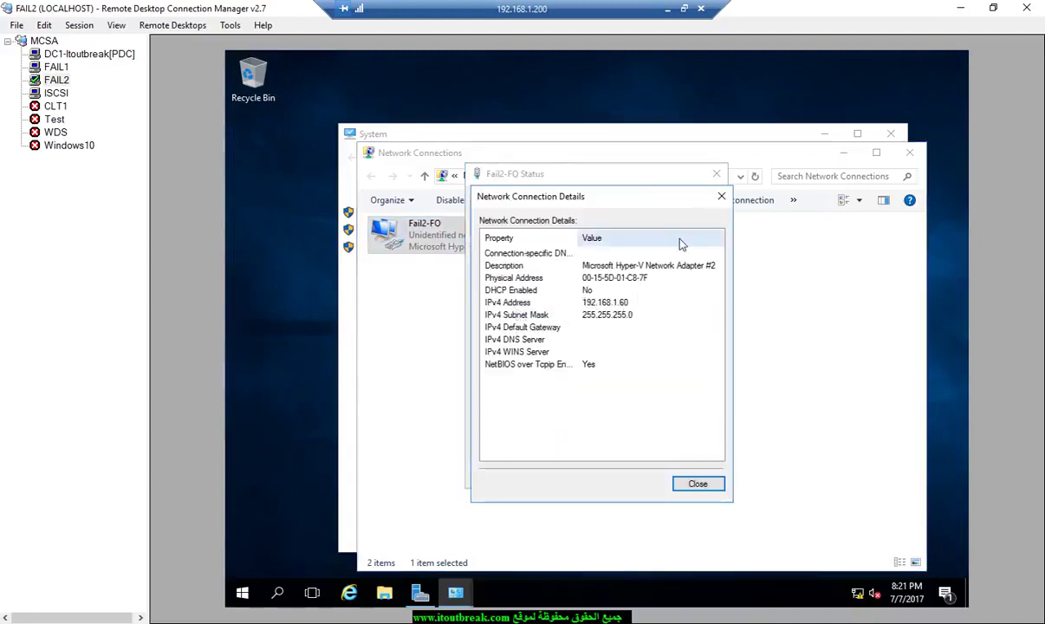
click(722, 197)
click(717, 175)
click(541, 369)
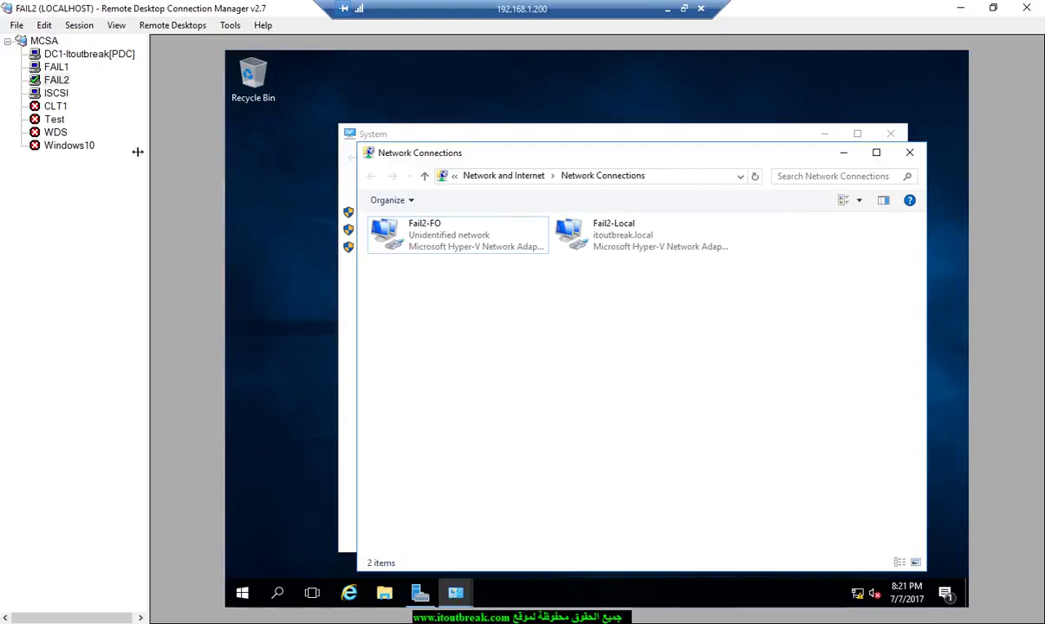
Step: Switch to the ISCSI server, examine its Ethernet connection details, and close the Network and Sharing Center
click(59, 93)
click(442, 378)
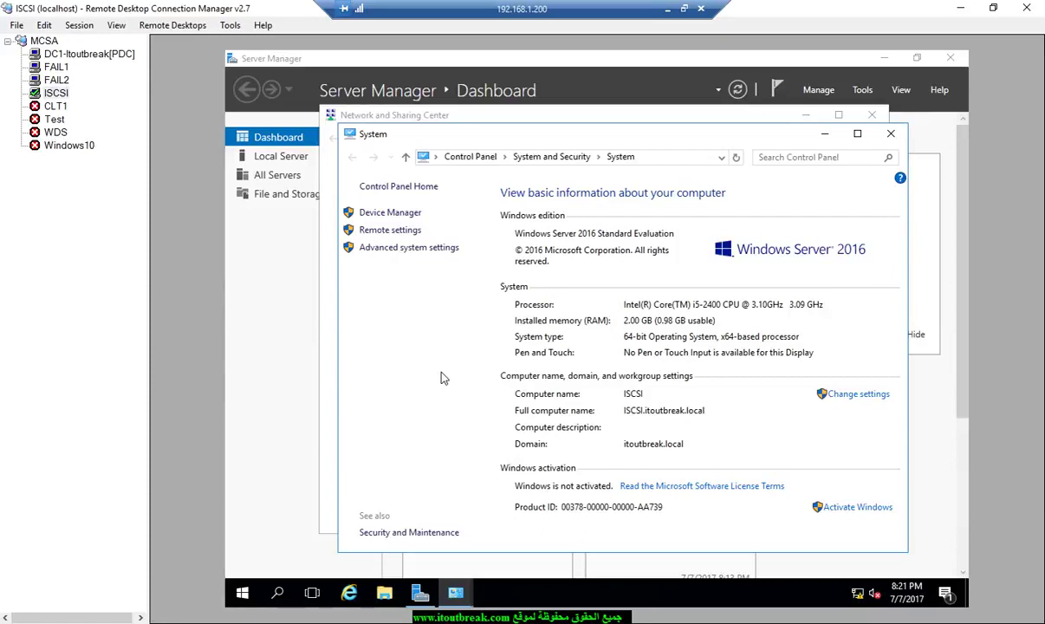
click(326, 407)
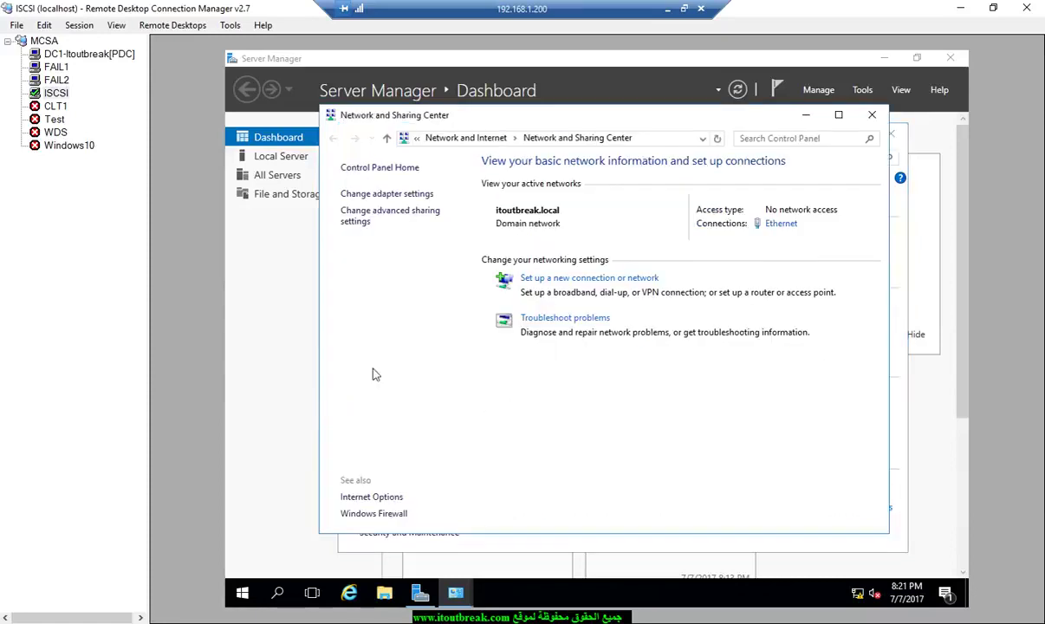
click(781, 225)
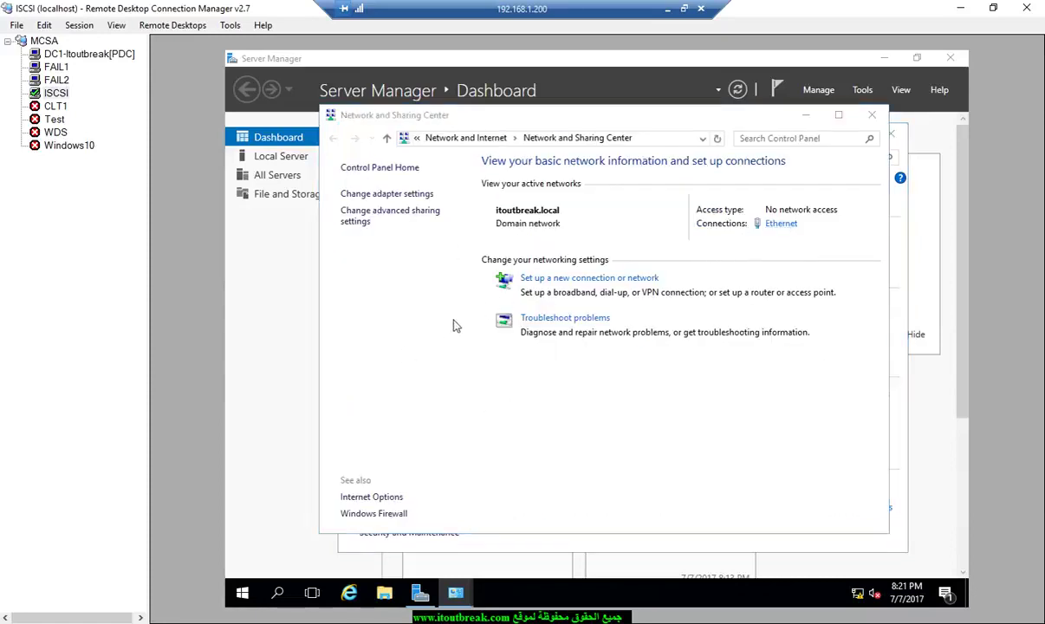
click(520, 319)
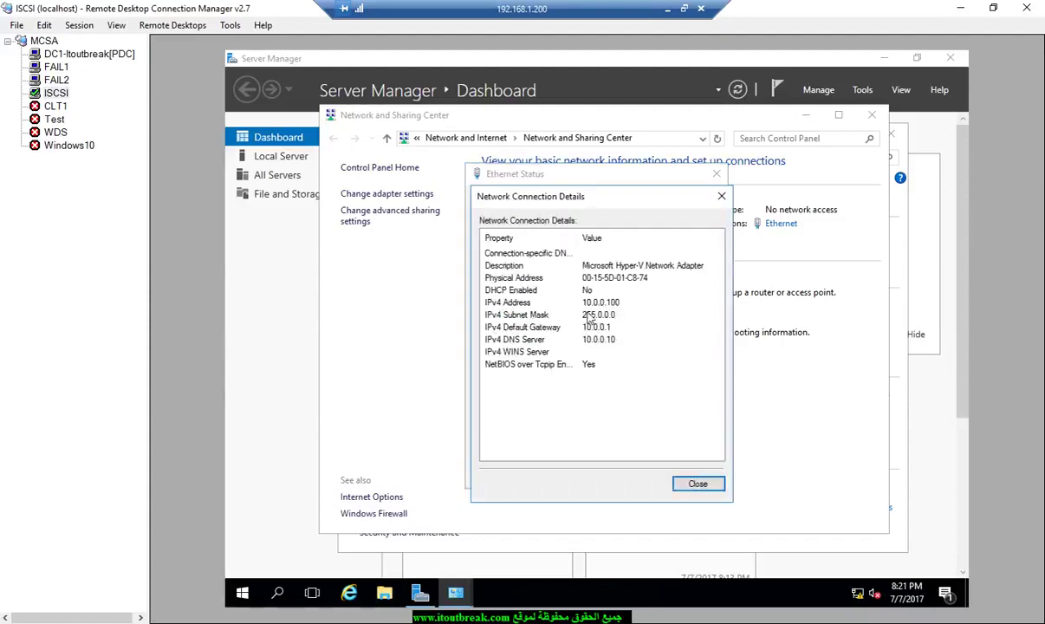
click(720, 196)
click(716, 175)
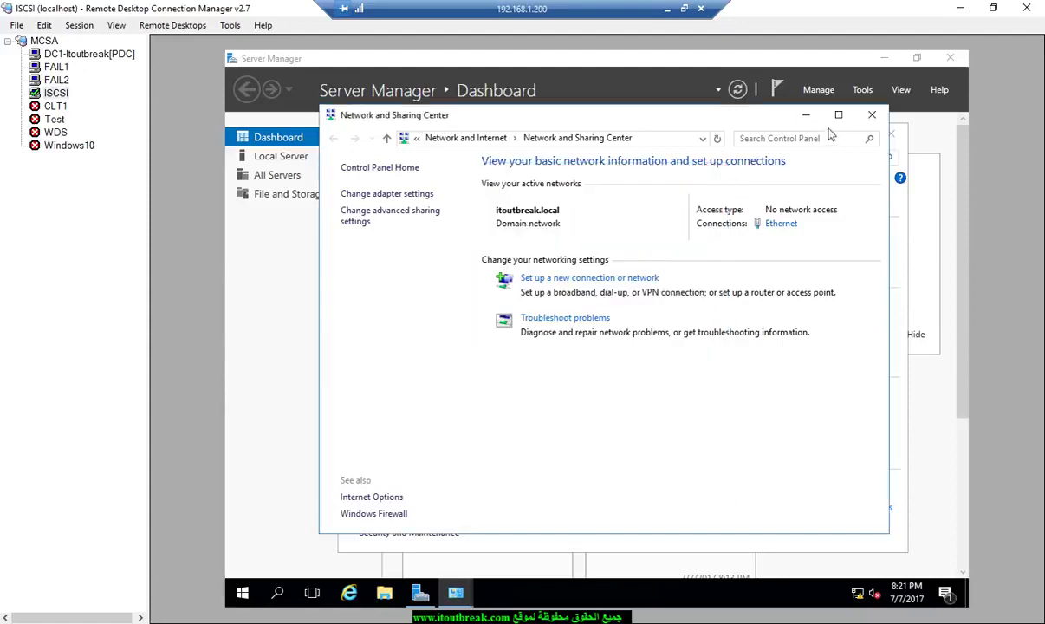
click(872, 115)
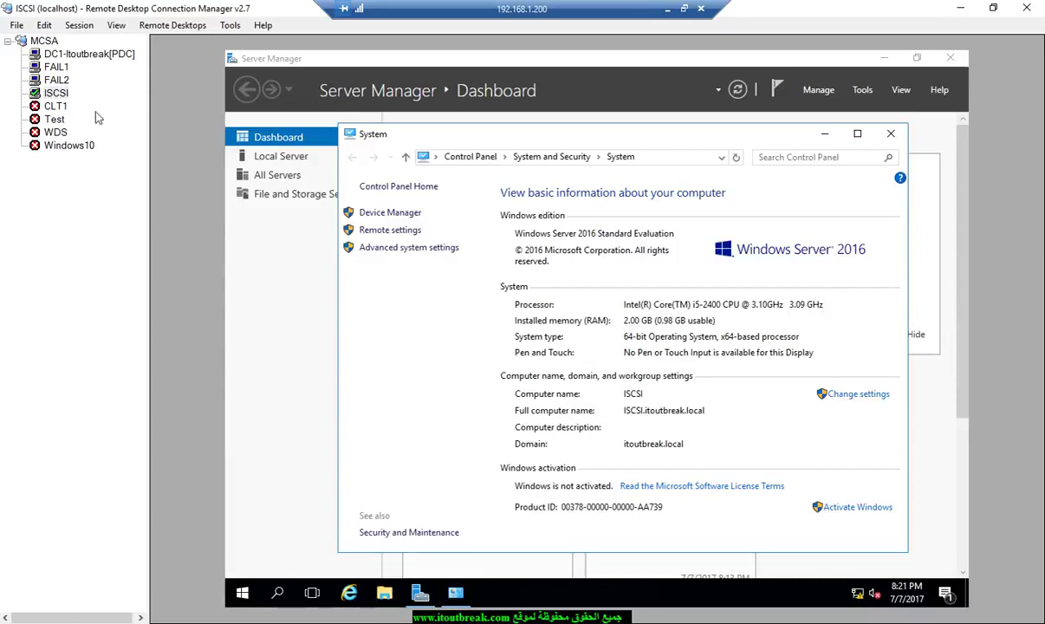
Step: On FAIL1, install the Failover Clustering feature with its management tools through the Add Roles and Features Wizard
click(57, 69)
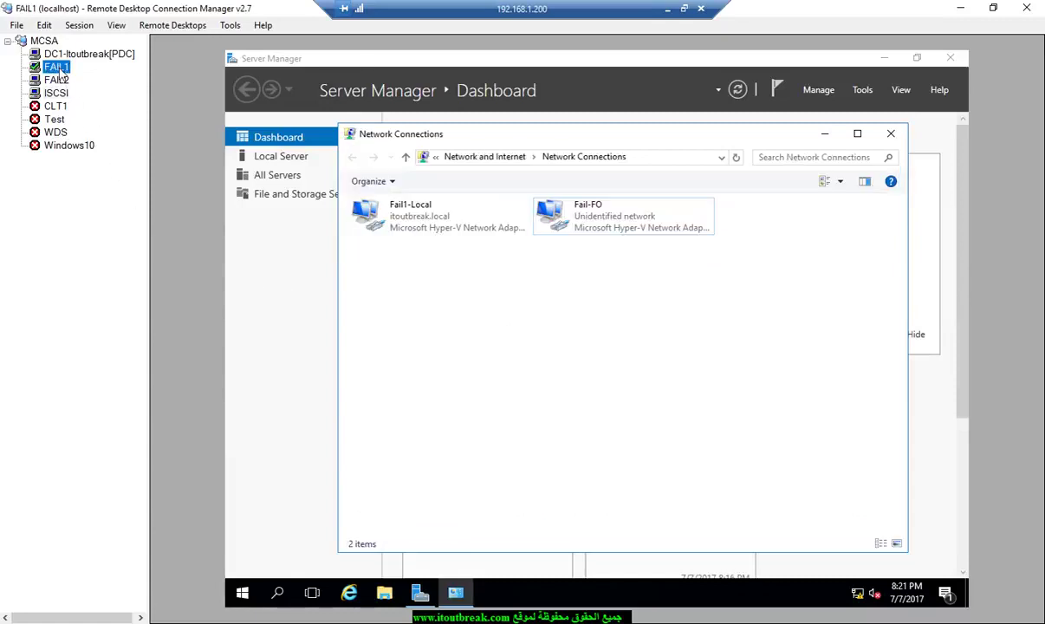
click(242, 269)
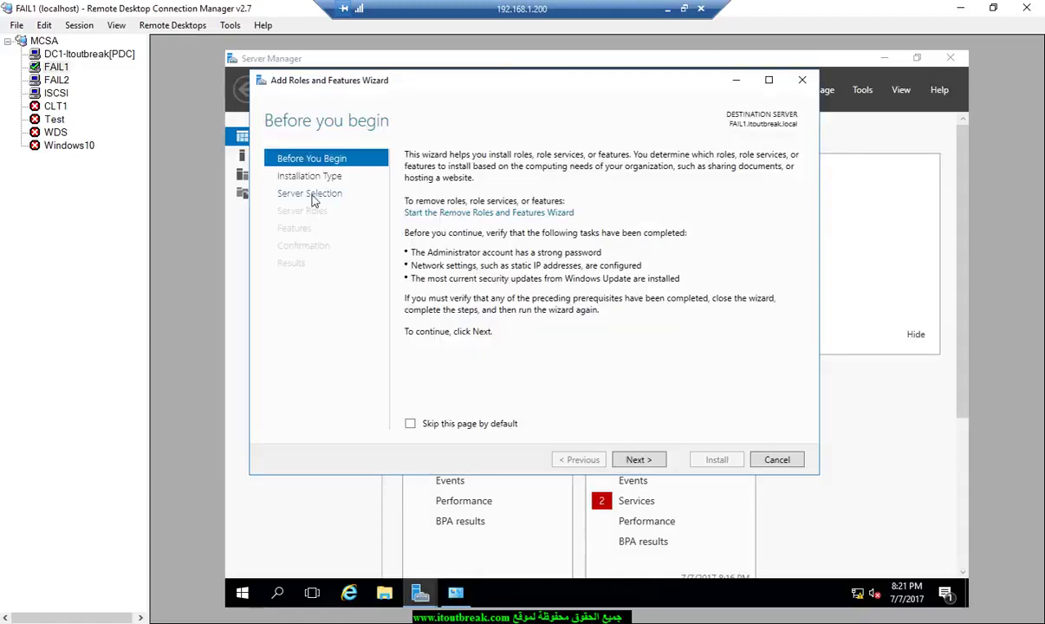
click(310, 194)
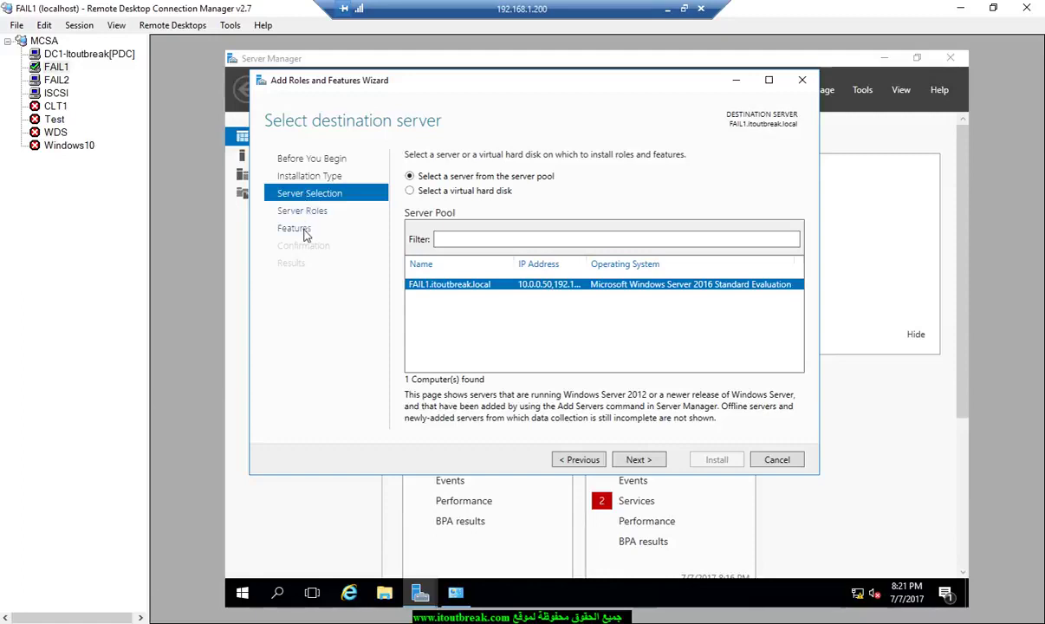
click(305, 229)
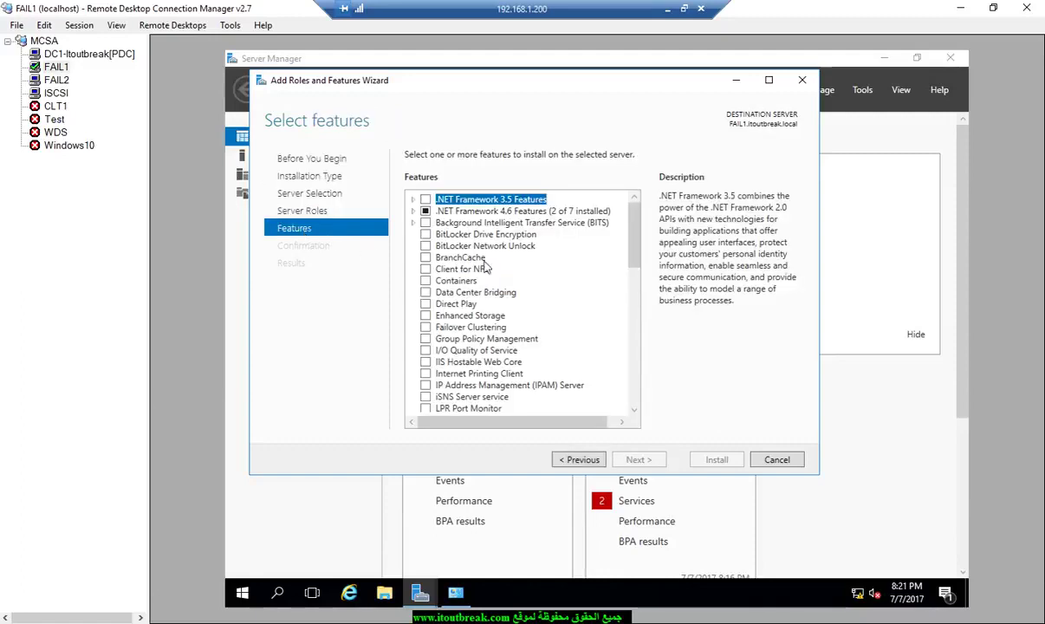
click(425, 328)
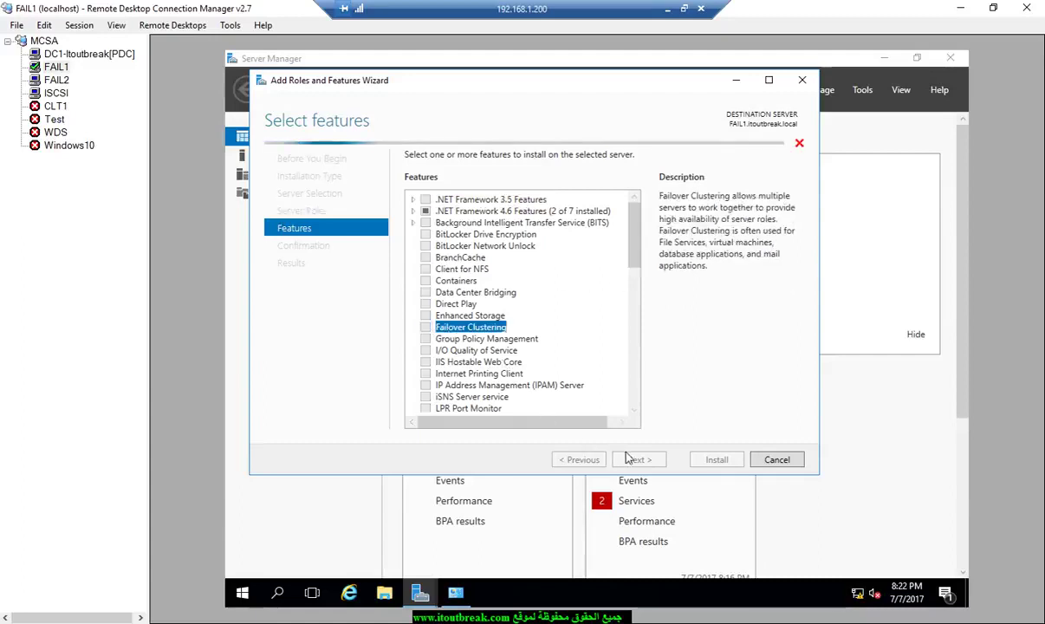
click(587, 399)
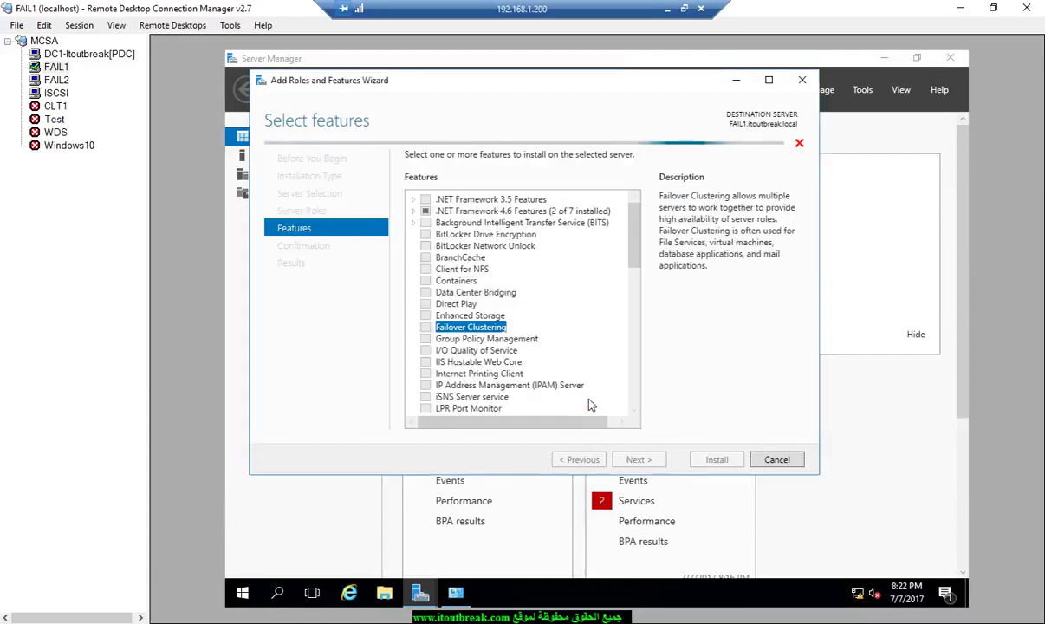
click(642, 459)
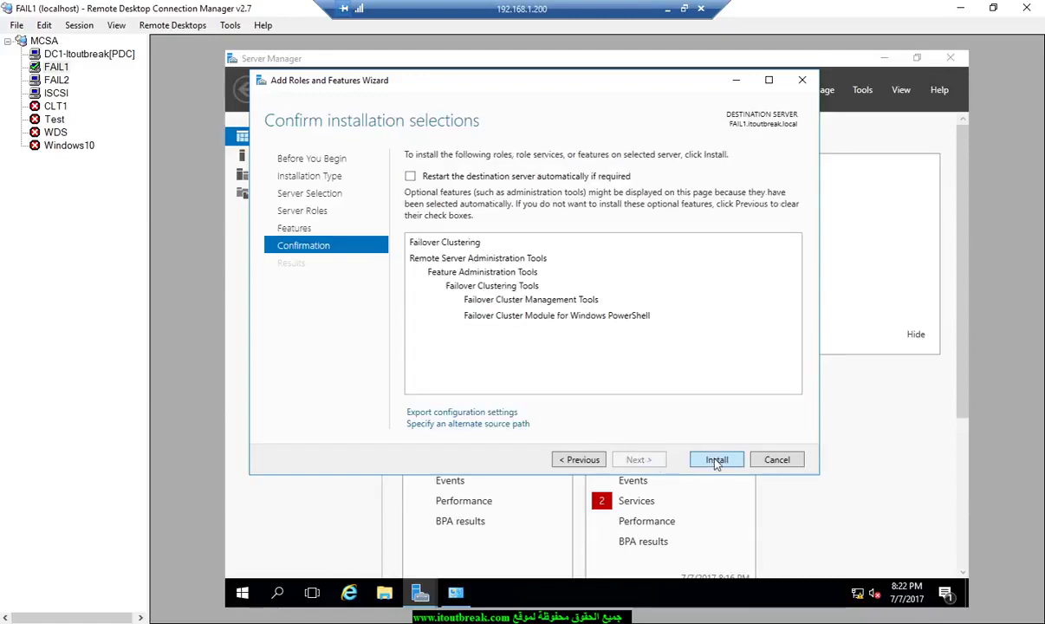
key(Return)
Step: Switch to the FAIL2 server and minimize its Server Manager, Network Connections and System windows to clear the desktop
click(57, 80)
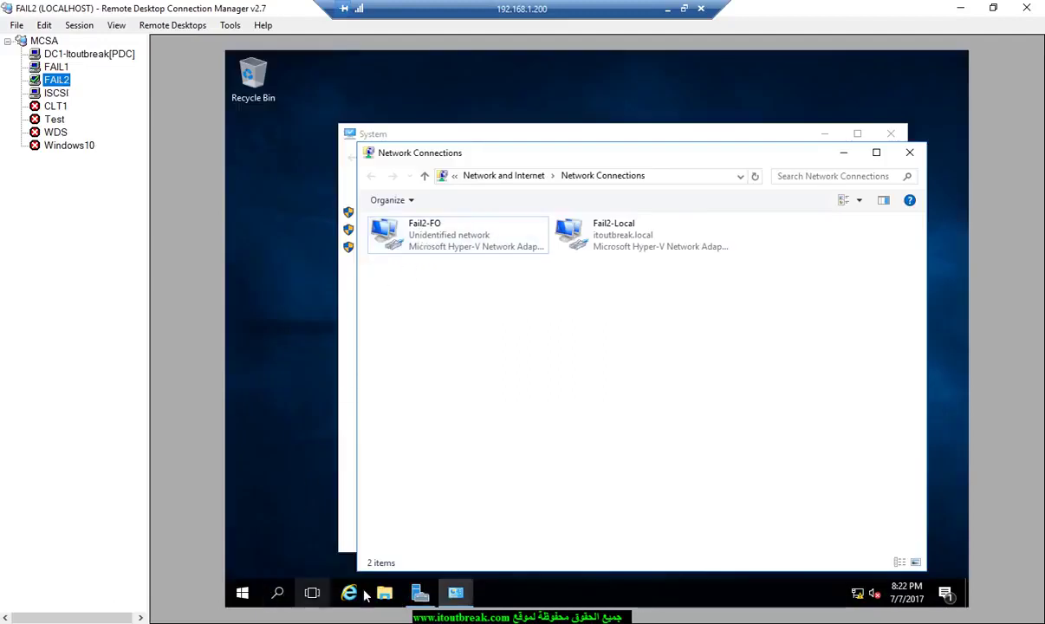
click(420, 592)
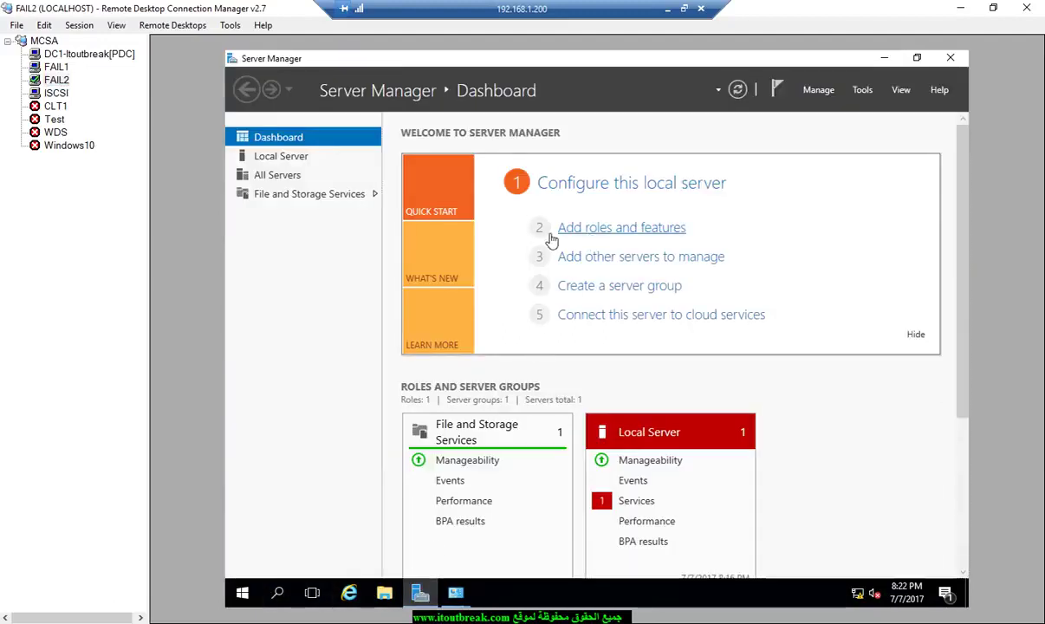
click(523, 268)
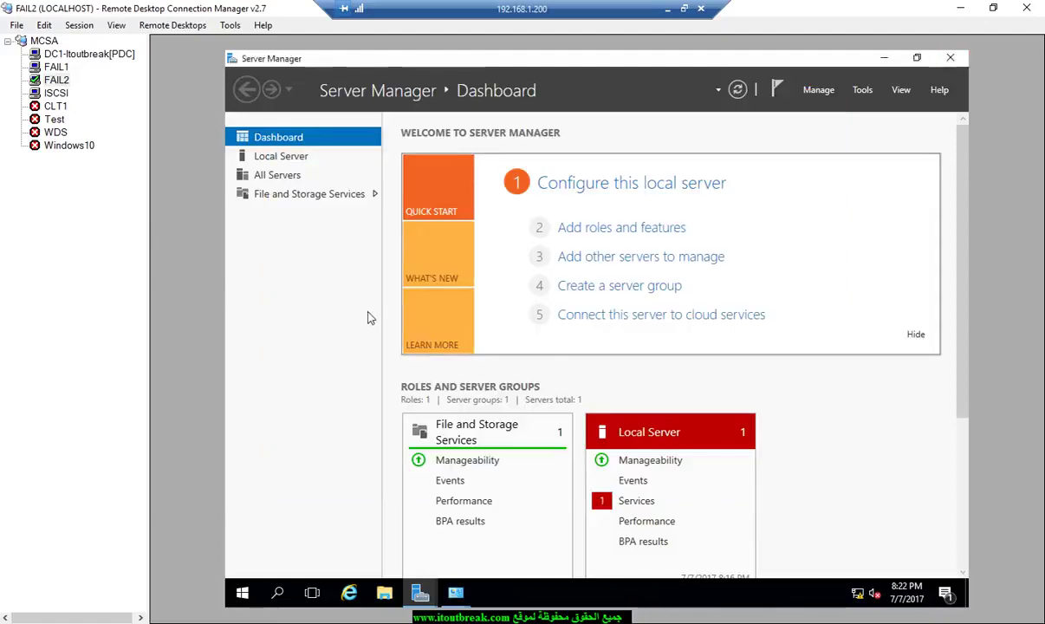
click(883, 57)
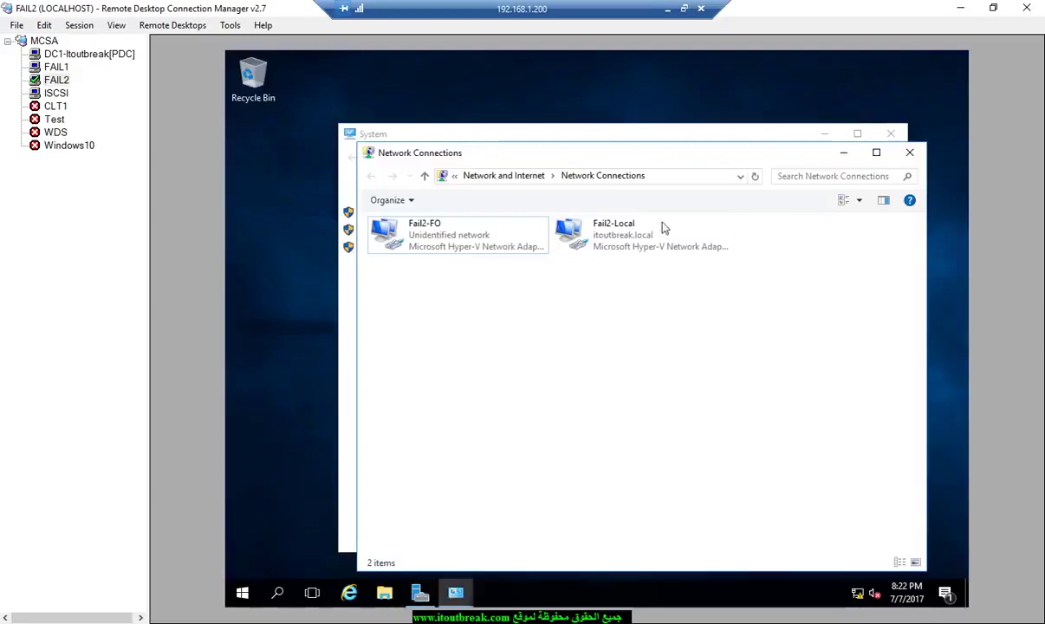
click(854, 159)
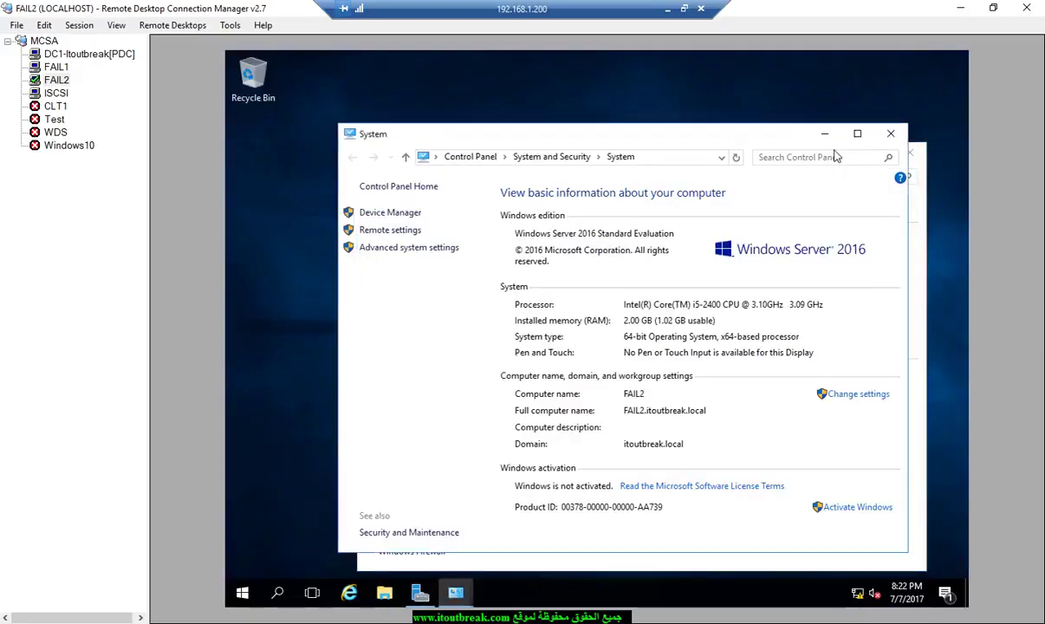
click(825, 135)
click(842, 155)
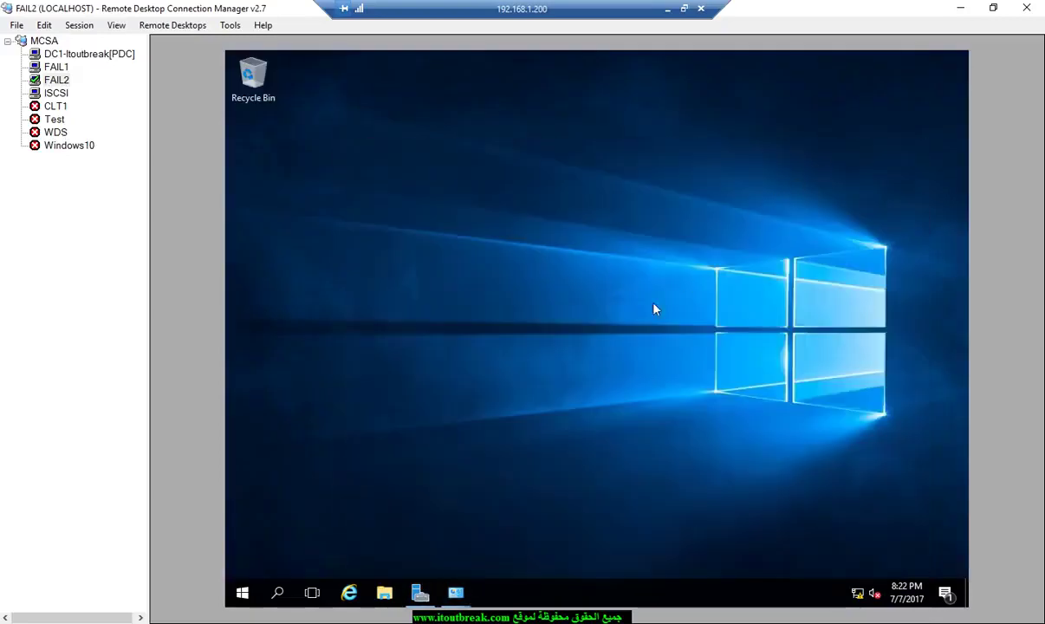
Step: On FAIL2, install the Failover Clustering feature with its management tools through the Add Roles and Features Wizard
click(419, 592)
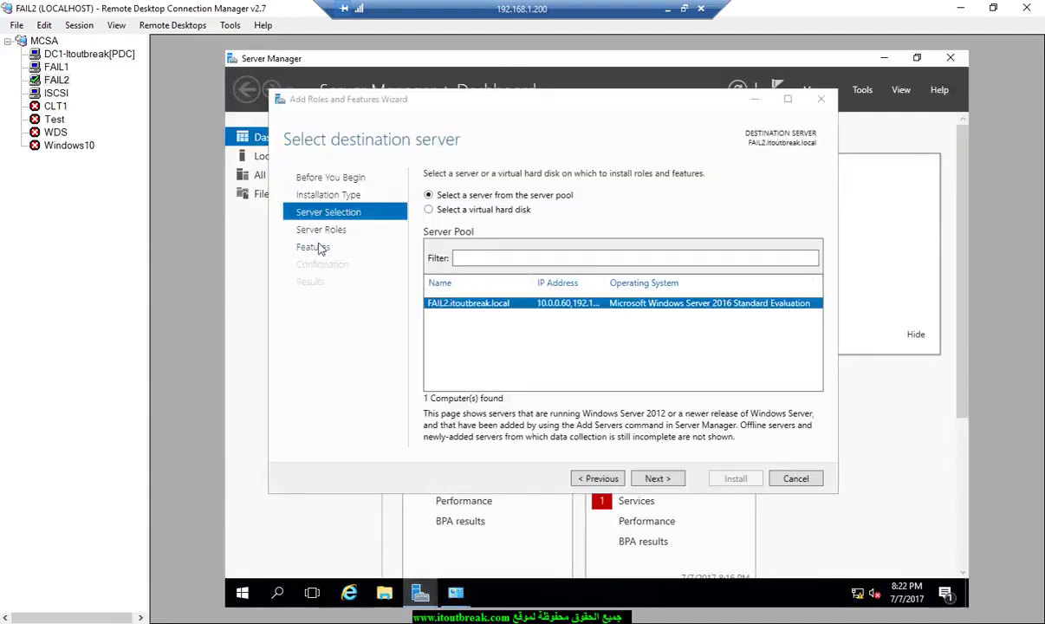
click(320, 251)
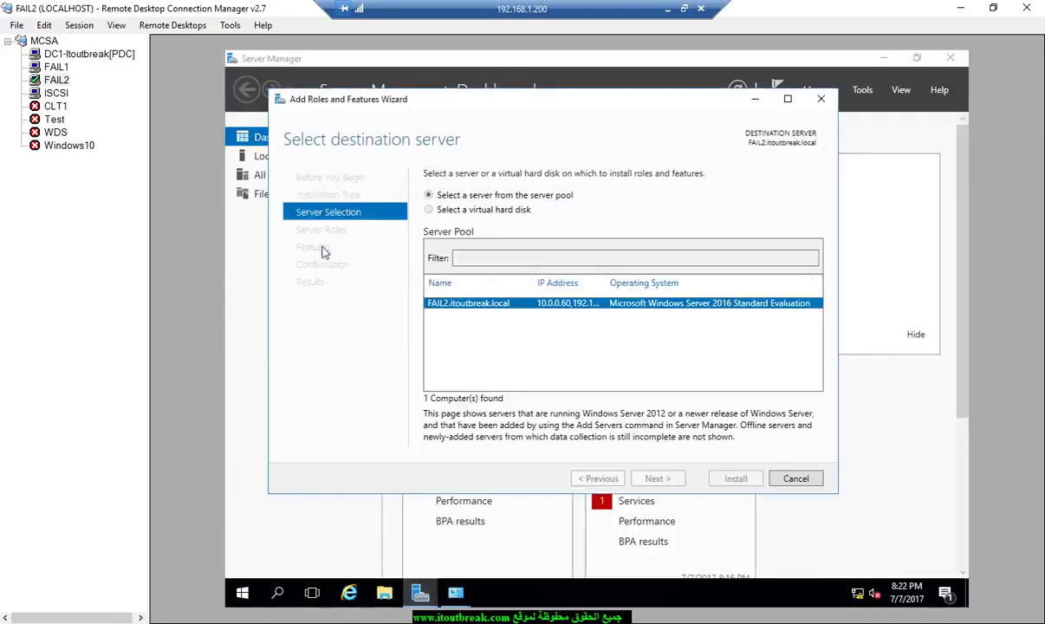
click(63, 70)
click(57, 79)
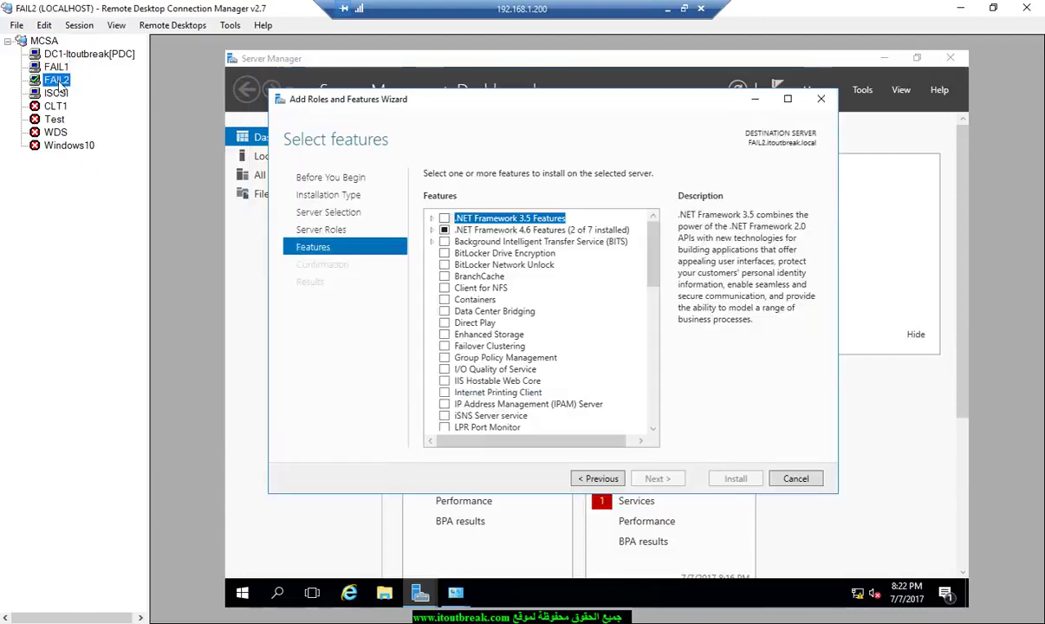
click(445, 347)
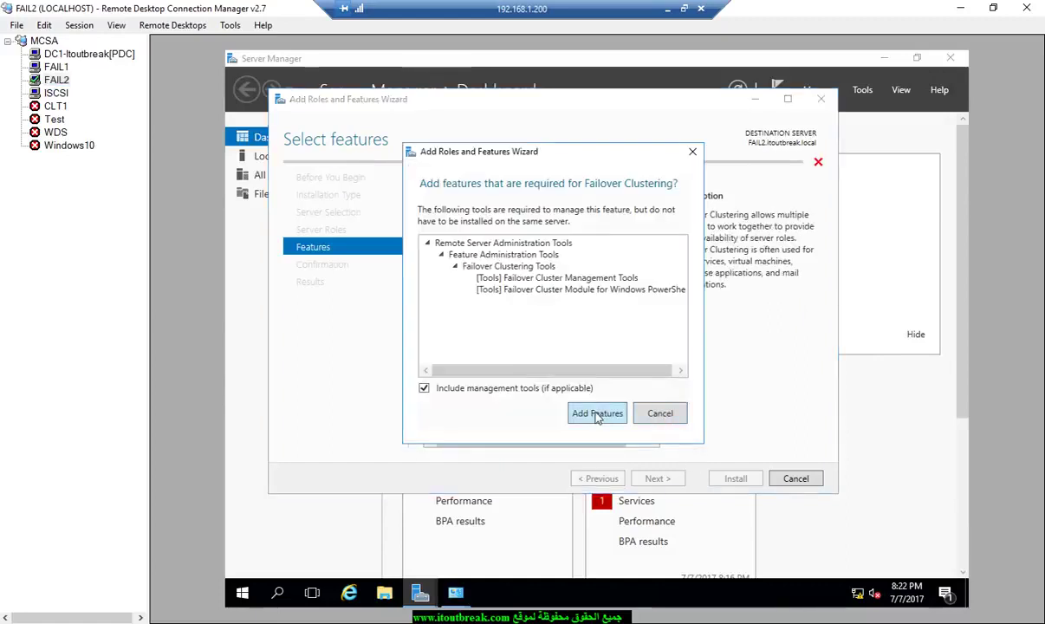
click(597, 414)
click(661, 478)
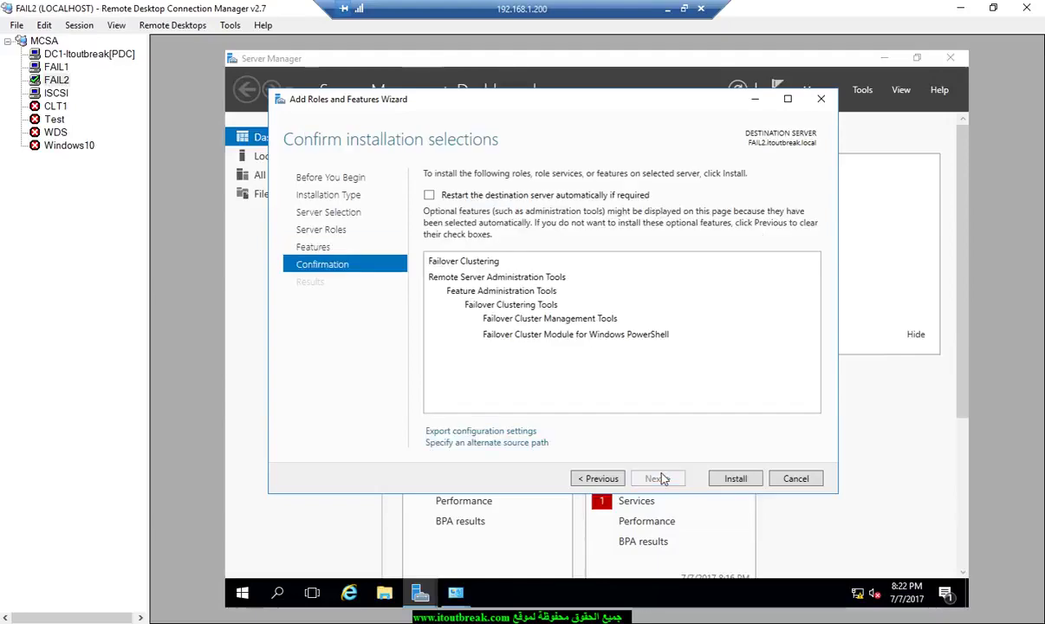
click(743, 485)
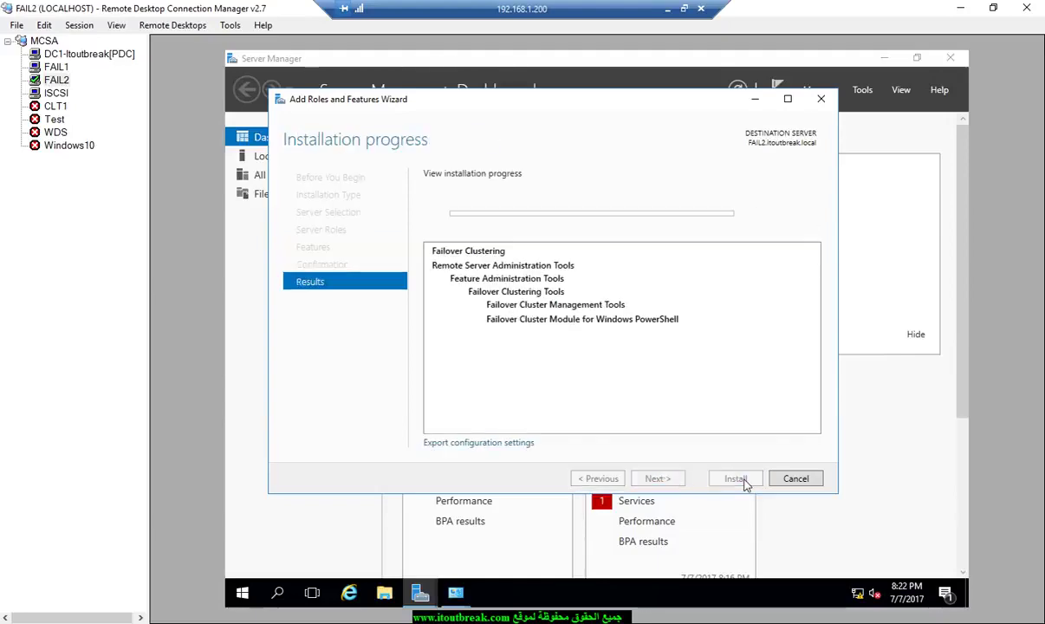
Step: Switch to the ISCSI server and start the Add Roles and Features Wizard, keeping role-based or feature-based installation
click(63, 97)
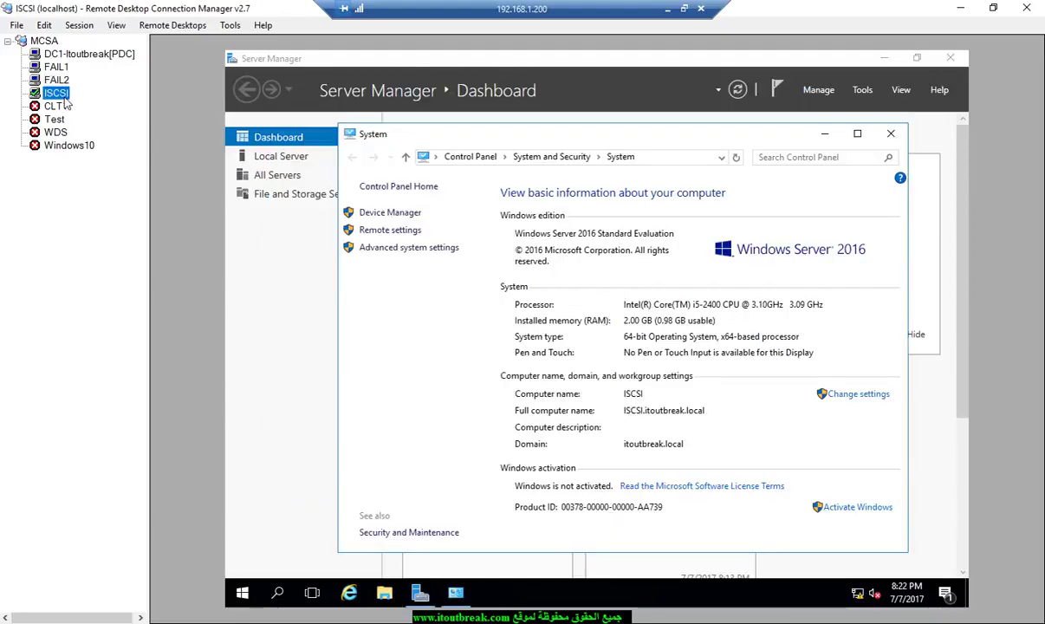
click(286, 261)
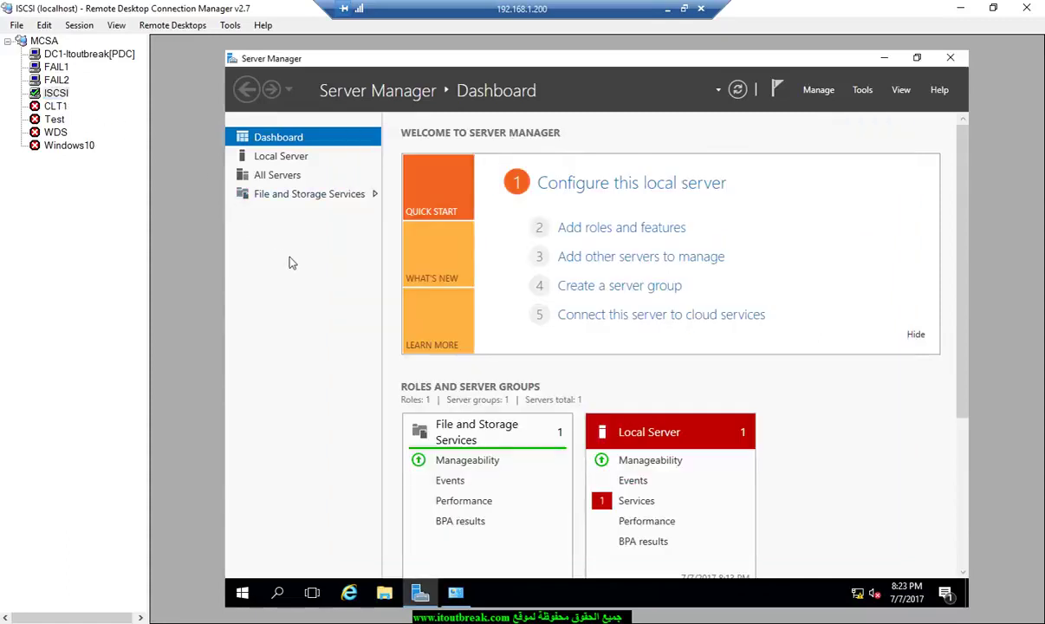
click(632, 232)
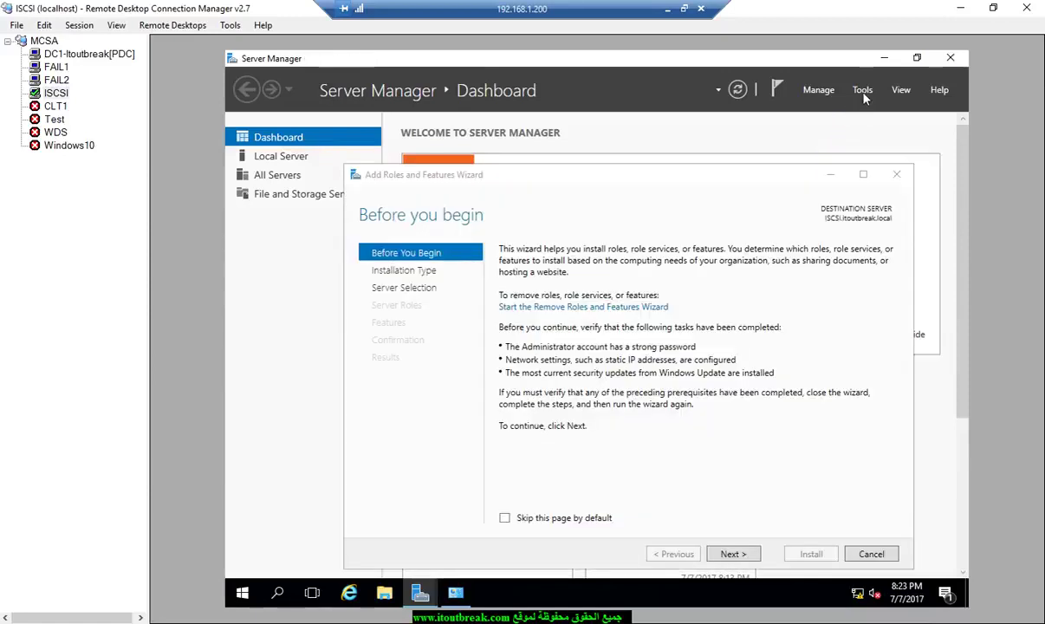
click(864, 91)
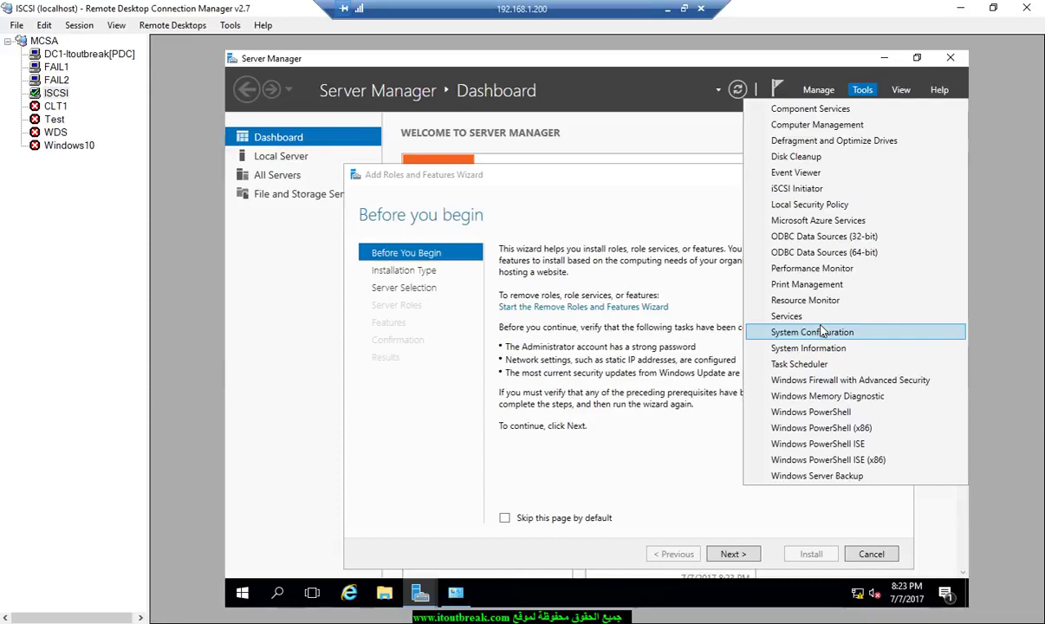
click(585, 474)
click(732, 553)
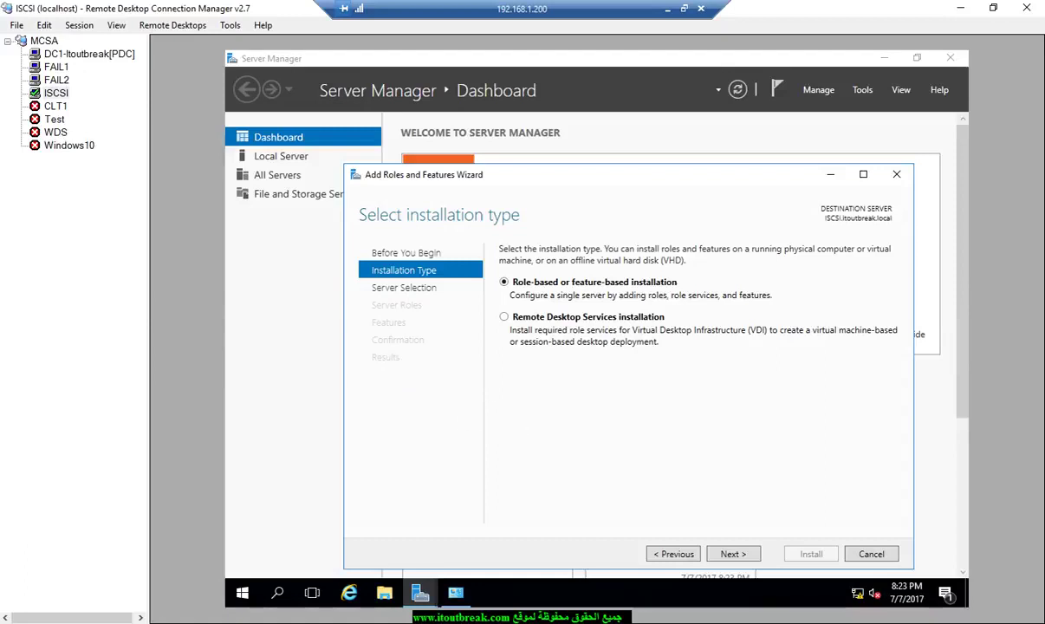
key(Return)
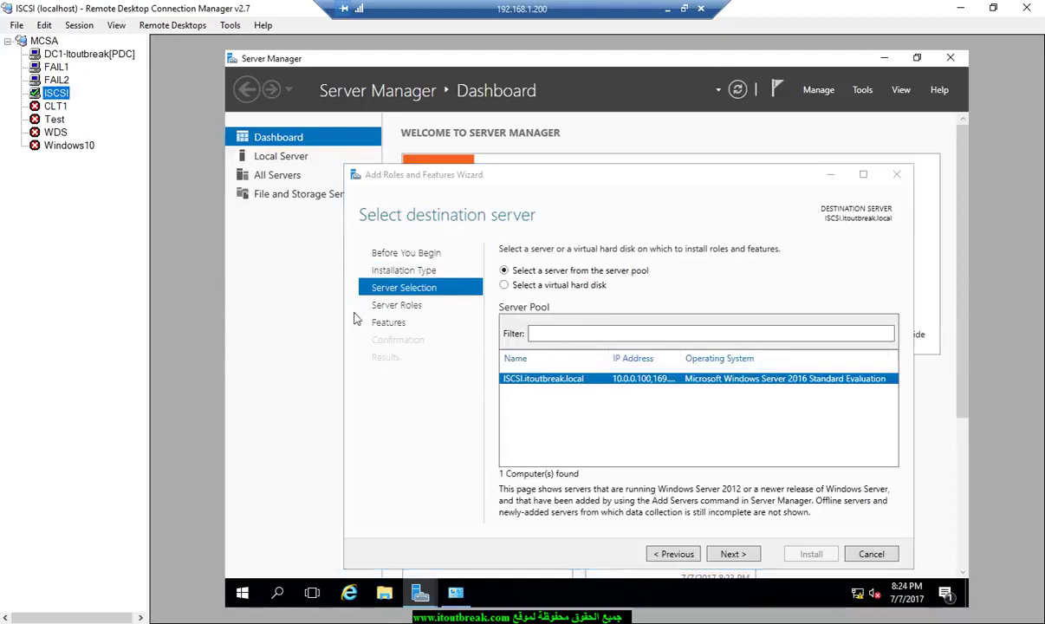
Step: Install the iSCSI Target Server role service under File and iSCSI Services, including the required File Server, on the ISCSI server
click(382, 310)
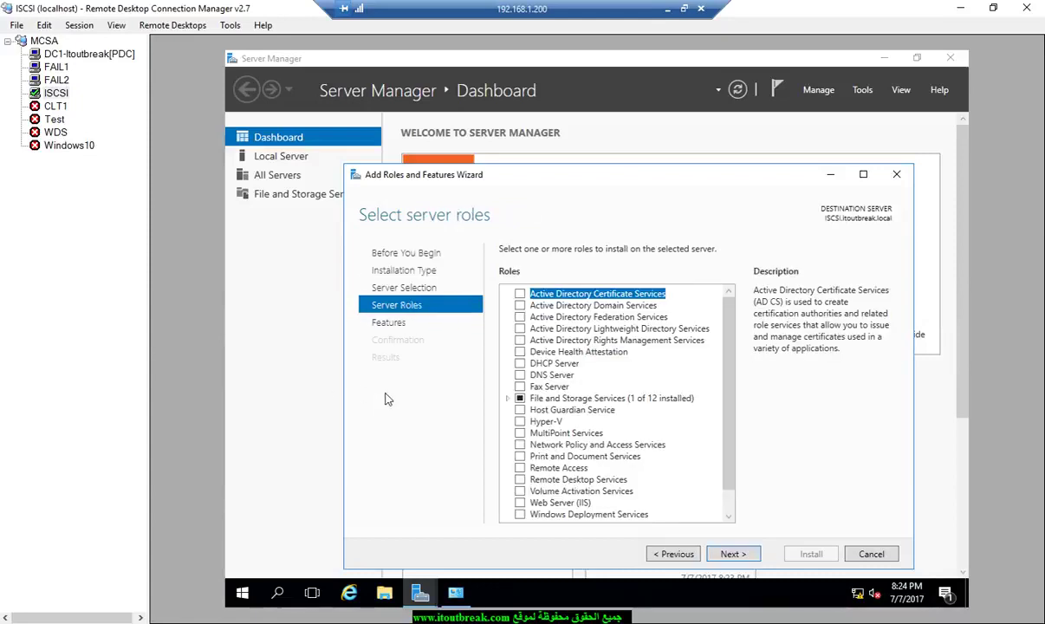
click(508, 401)
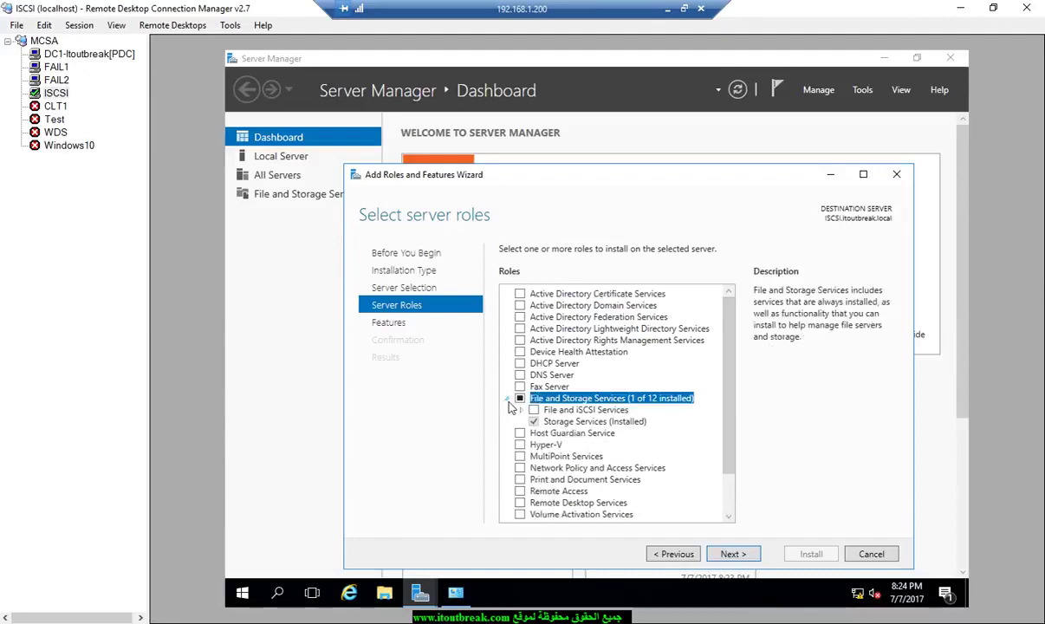
click(522, 410)
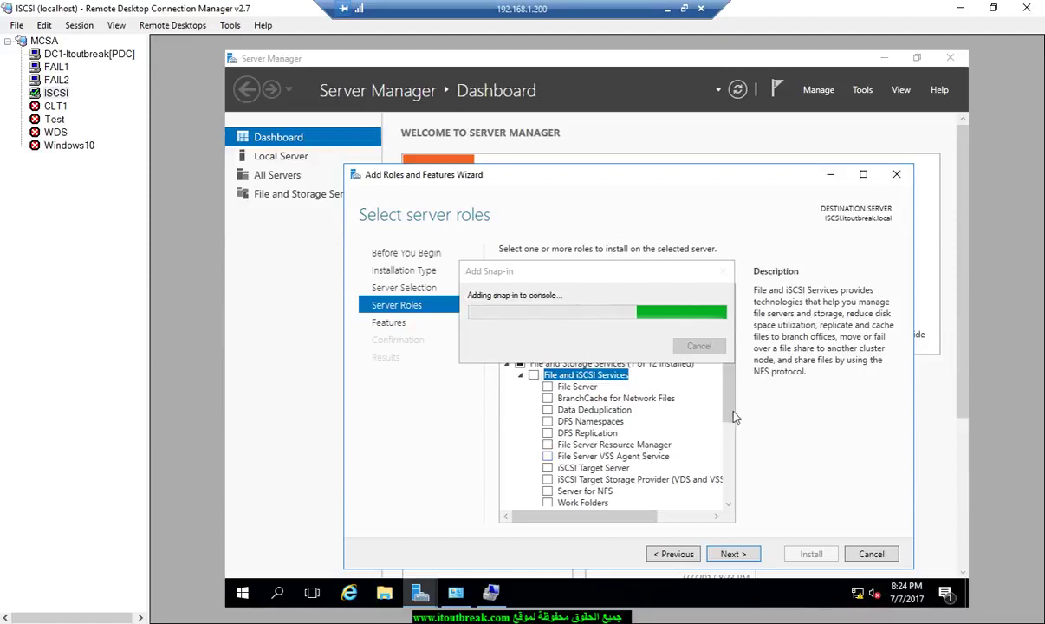
scroll(733, 418, down, 1)
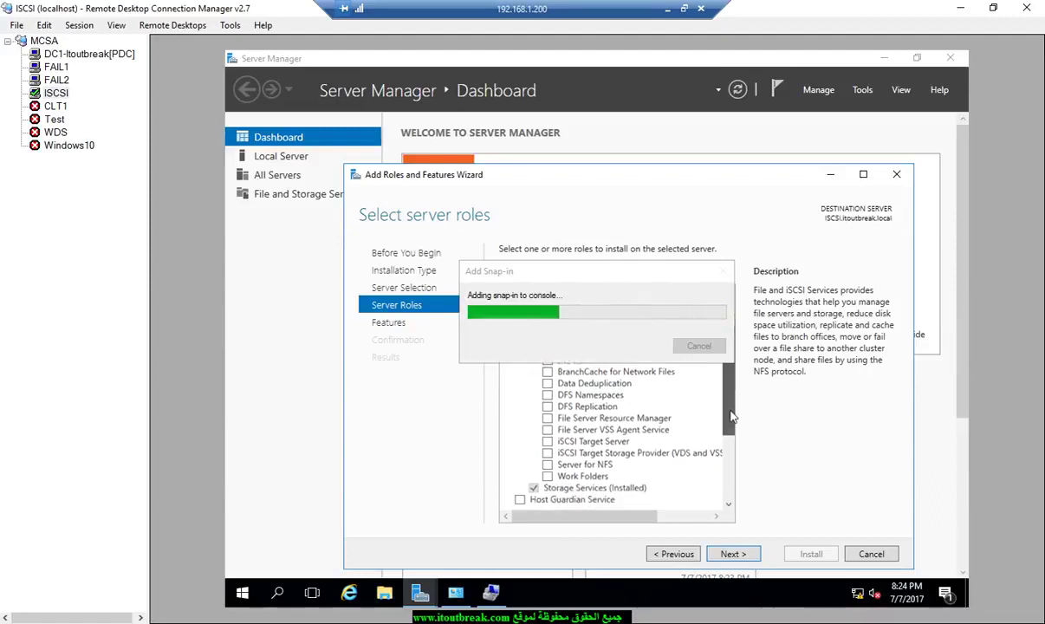
drag(733, 418, 732, 414)
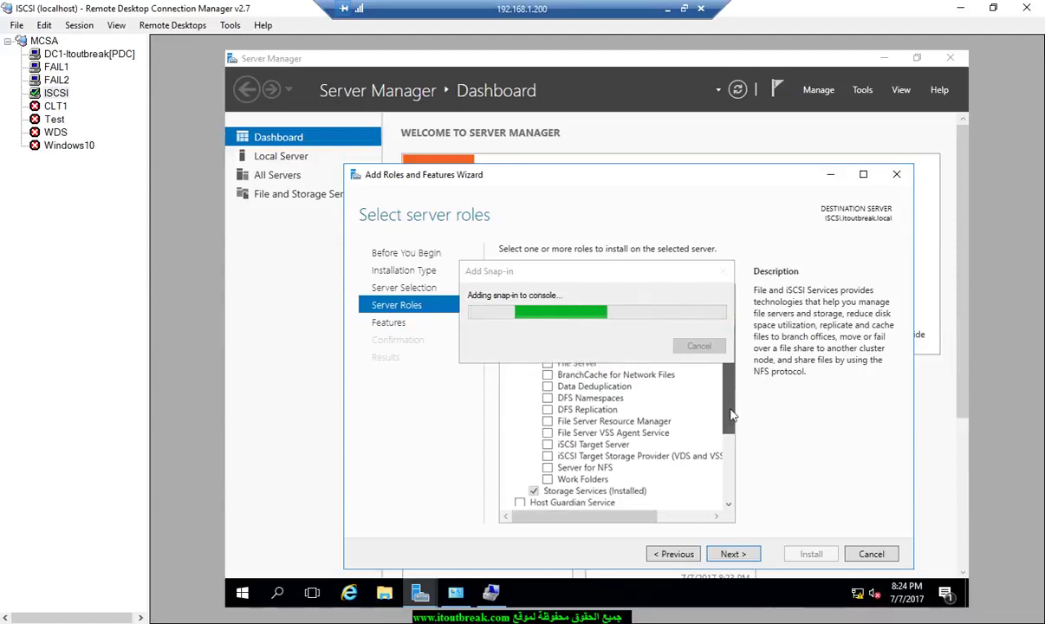
click(548, 446)
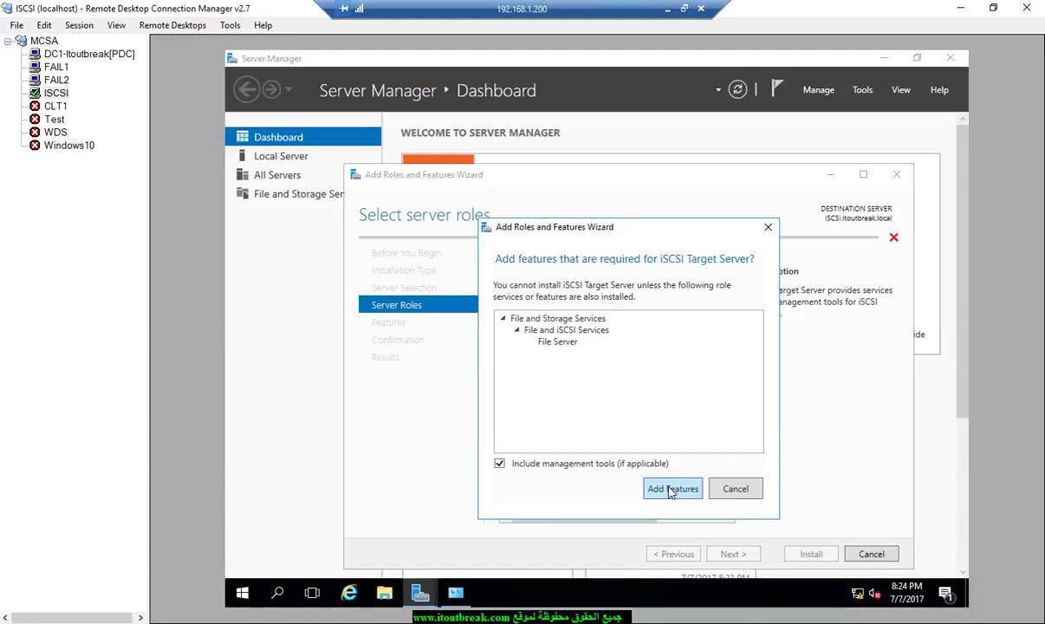
click(668, 489)
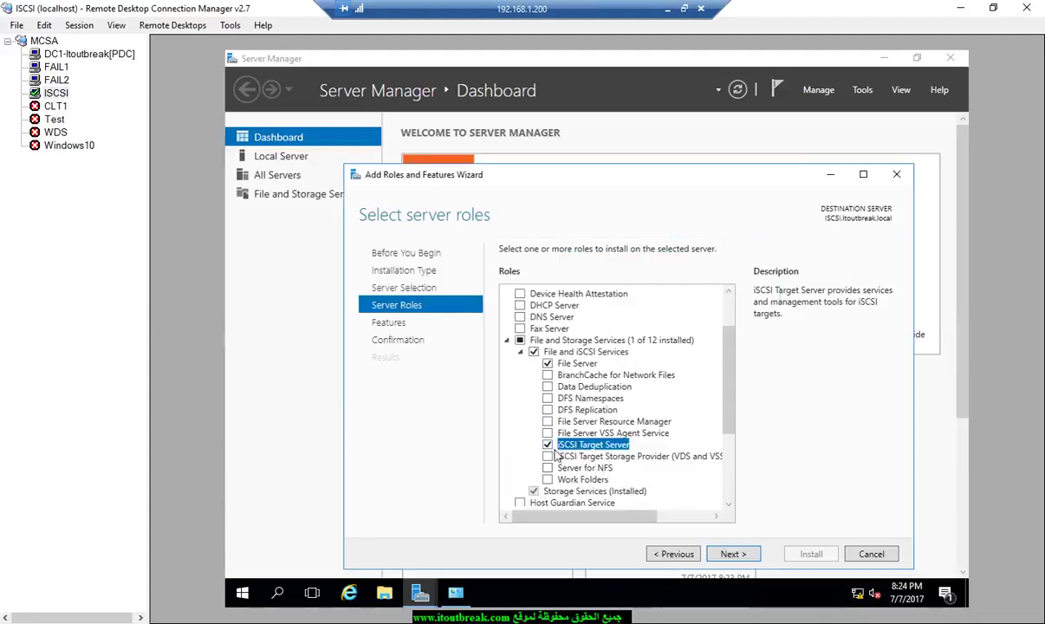
click(731, 554)
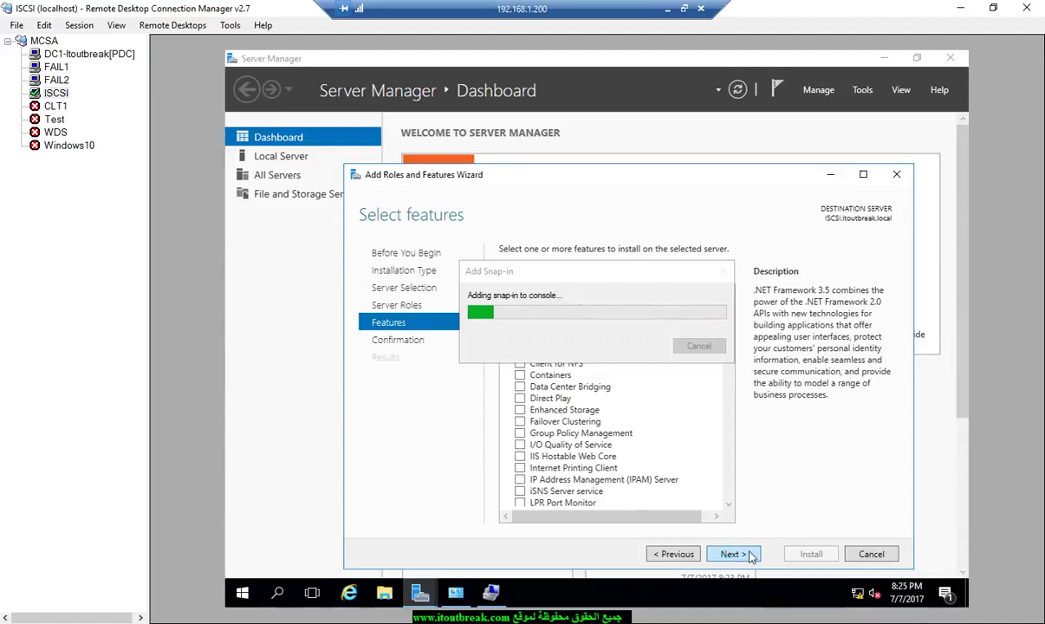
click(729, 554)
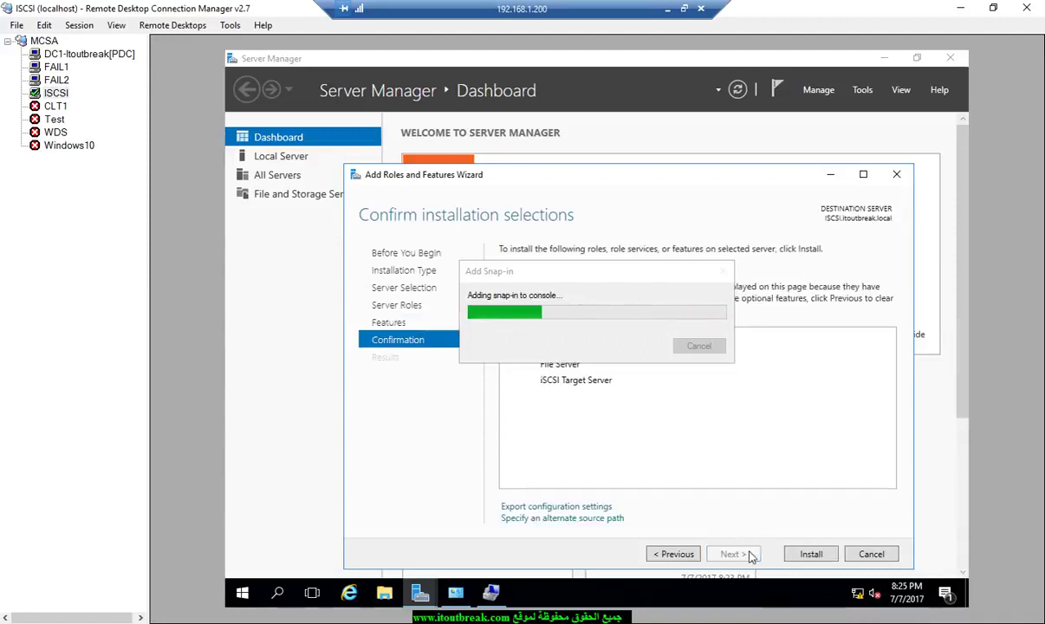
click(811, 552)
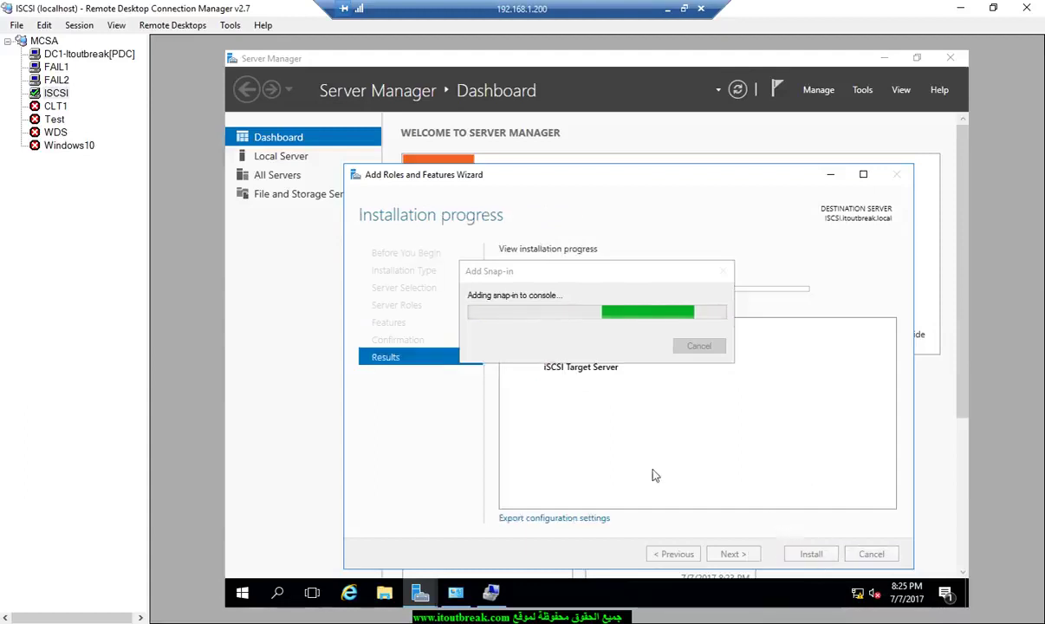
Step: Check the Failover Clustering installation progress on FAIL1 and FAIL2, and return to the ISCSI server
click(52, 70)
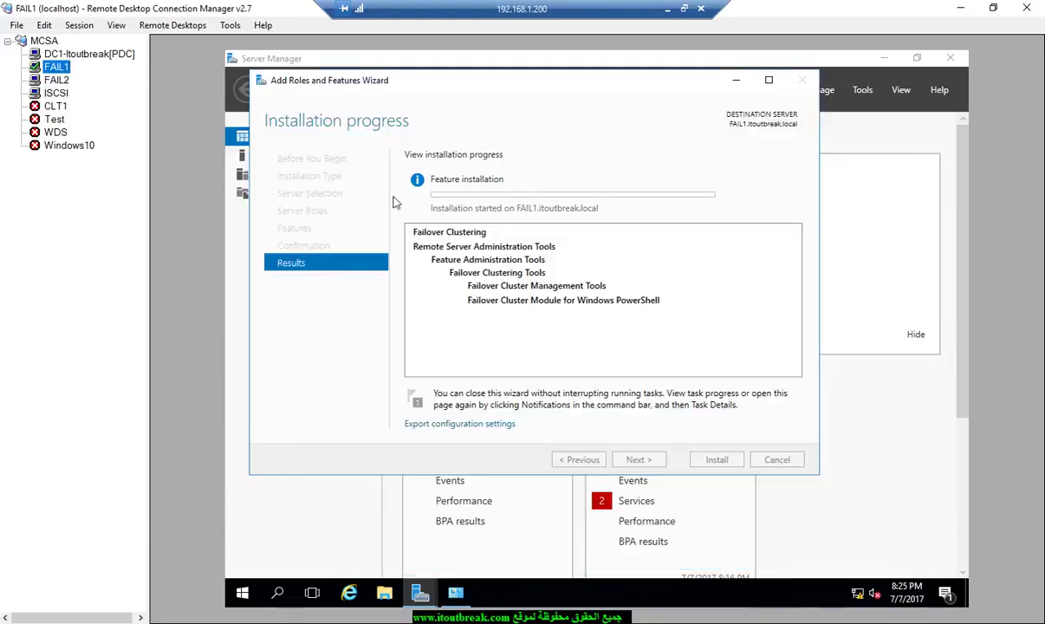
click(71, 81)
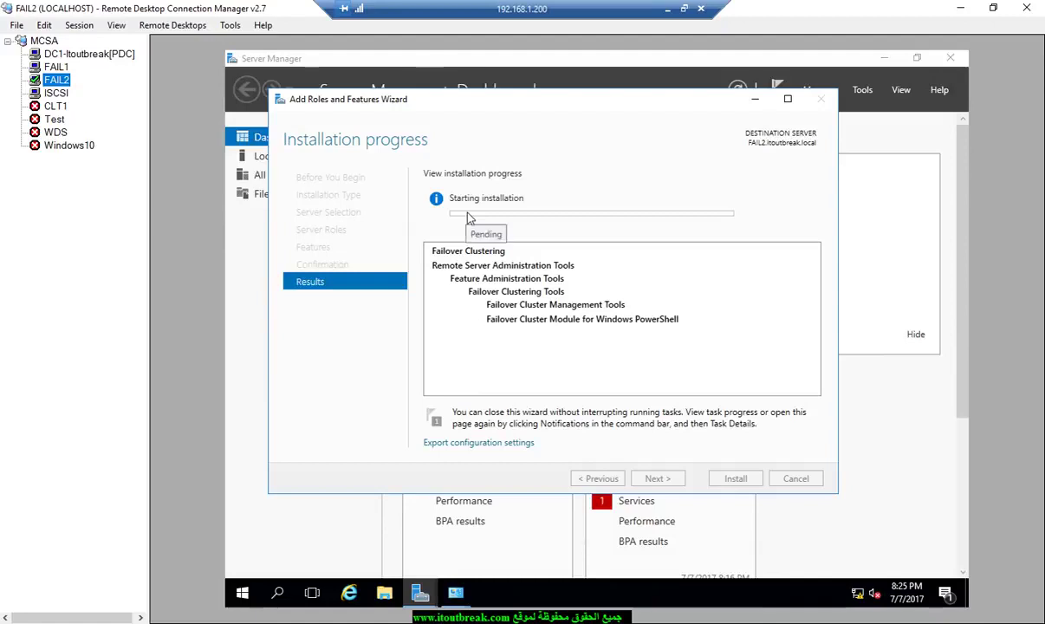
click(56, 93)
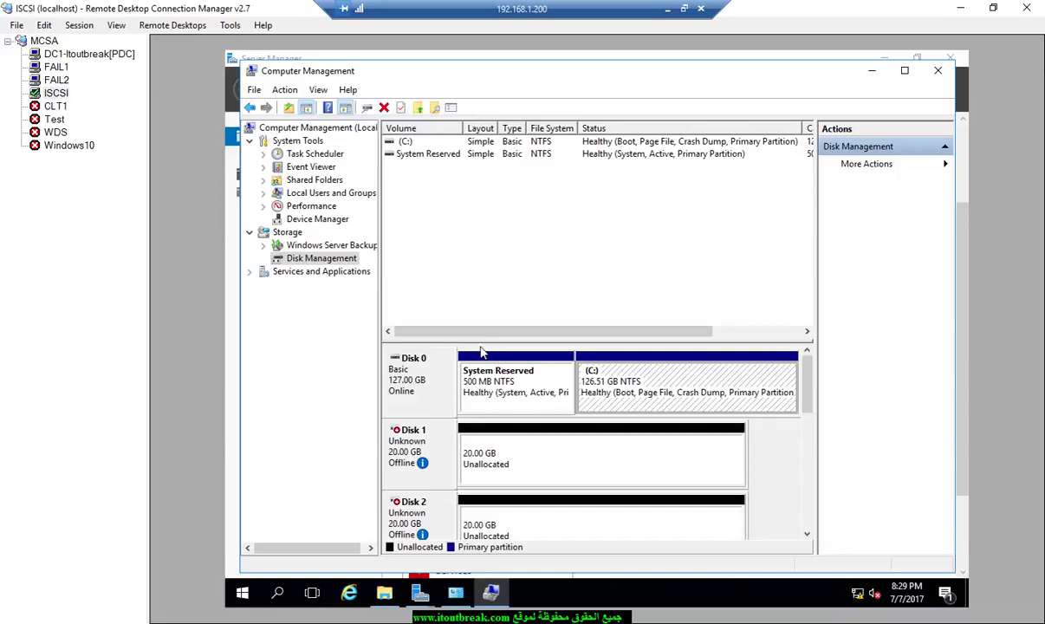
Step: Bring the offline 20 GB disks, Disk 1 through Disk 6, online in Disk Management on the ISCSI server
drag(481, 341, 477, 168)
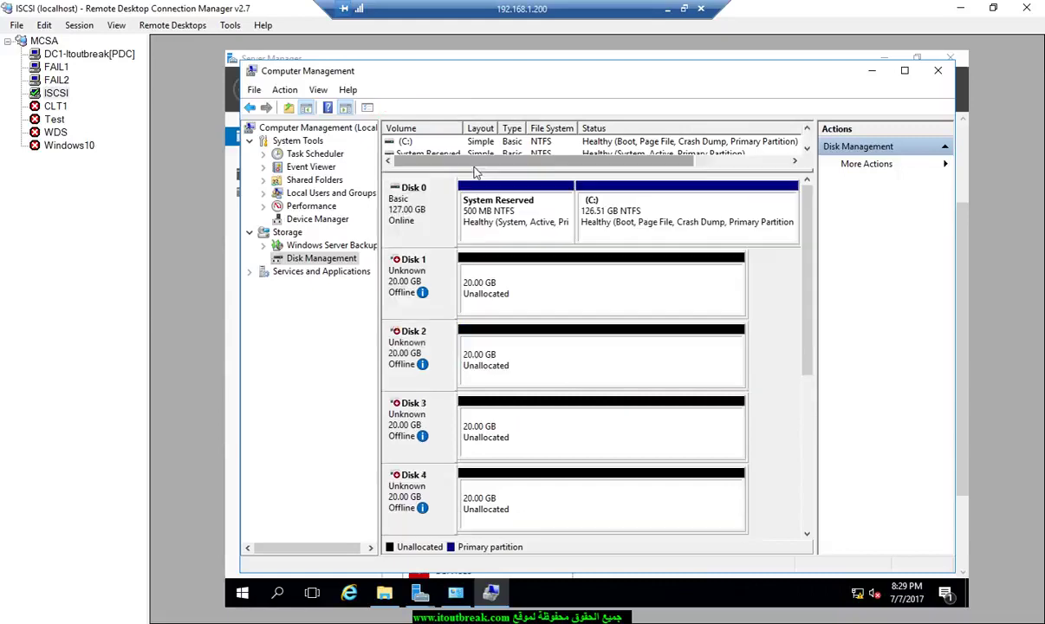
right_click(411, 270)
click(431, 277)
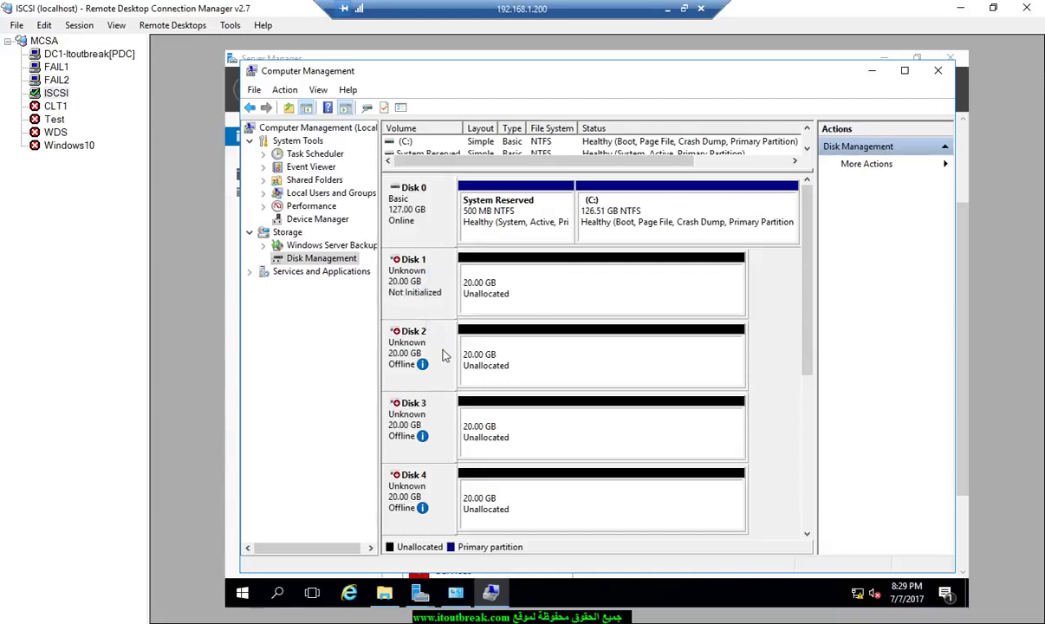
right_click(442, 349)
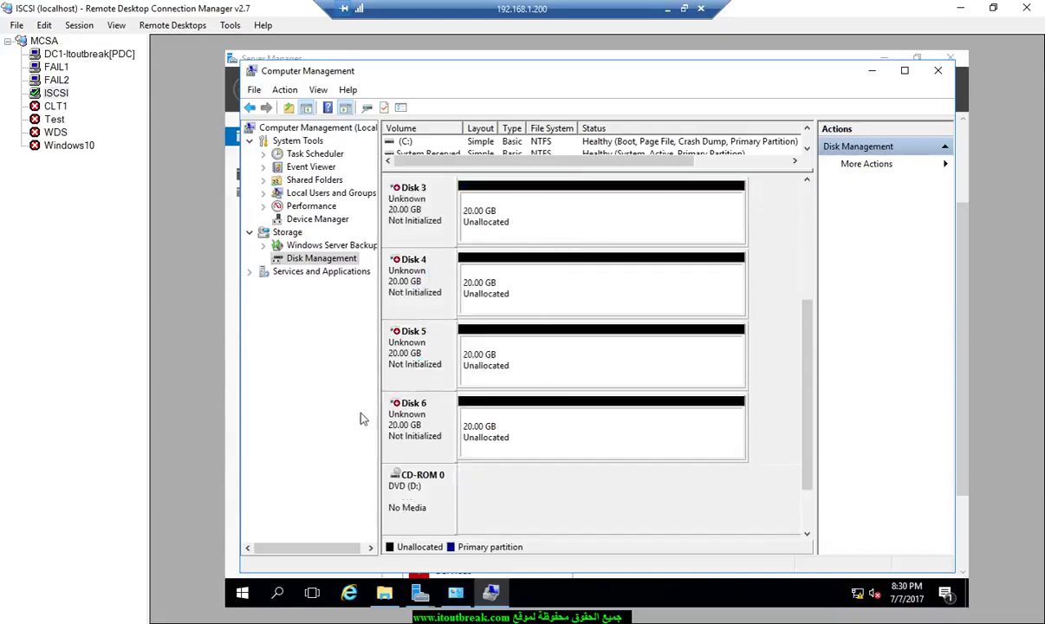
Step: Initialize Disk 1 through Disk 6 together with the MBR (Master Boot Record) partition style
right_click(442, 428)
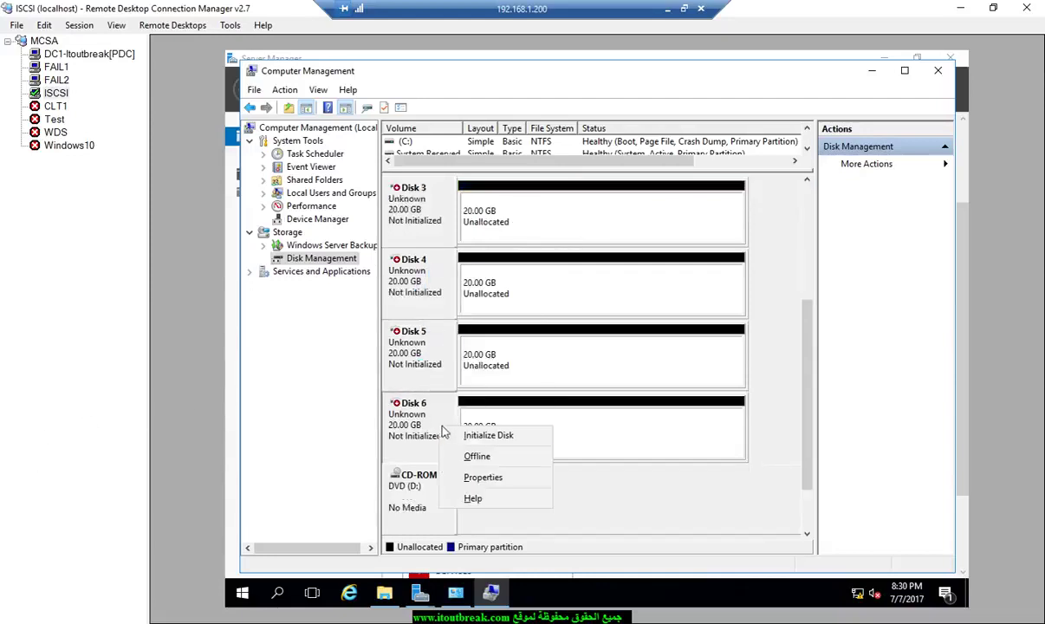
click(451, 434)
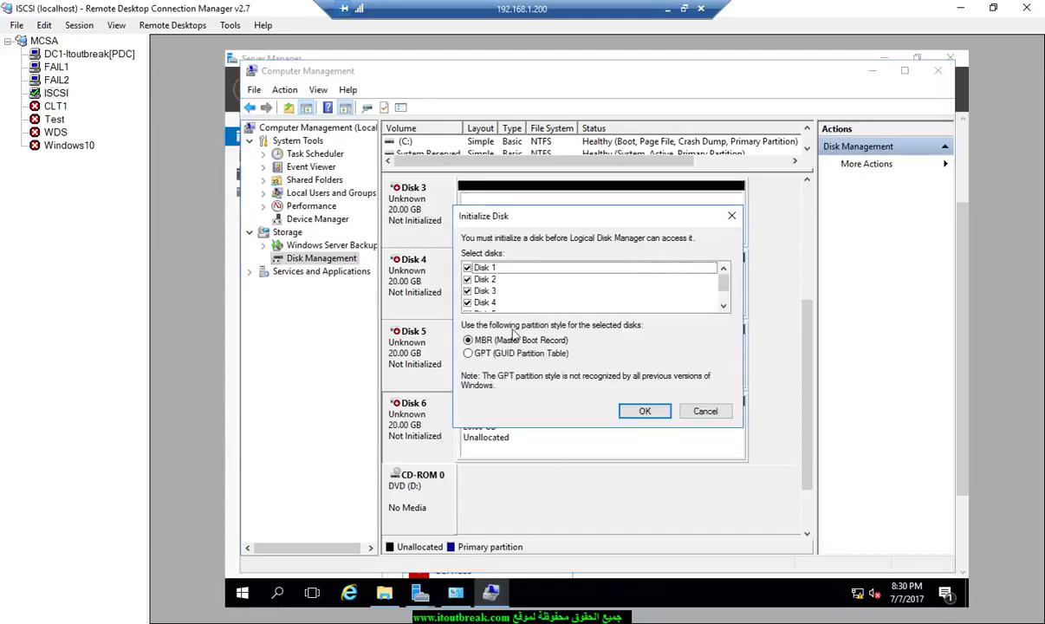
click(724, 305)
click(723, 305)
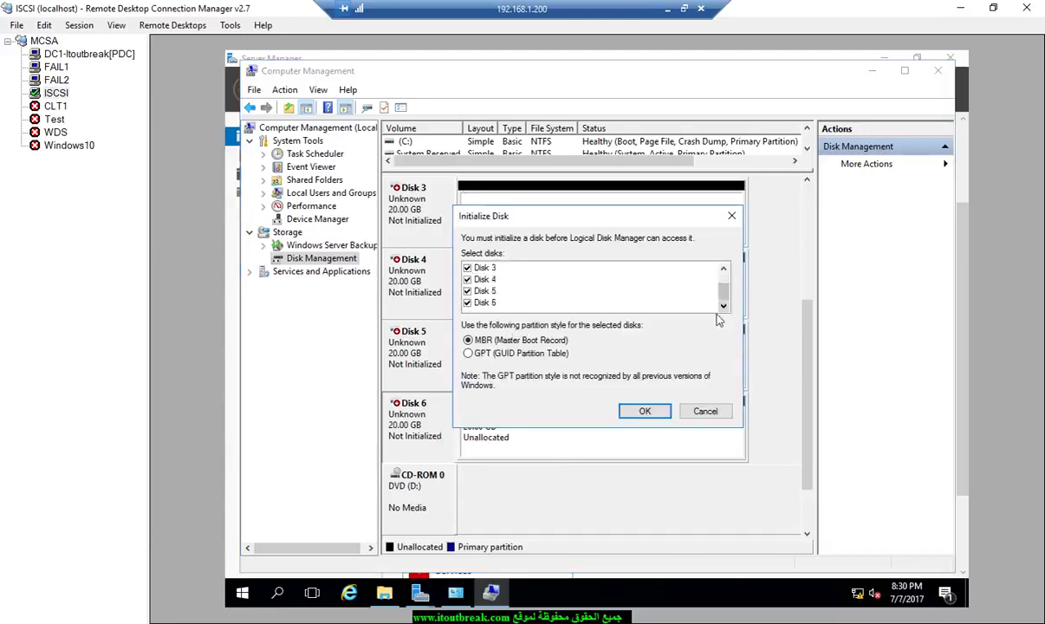
click(645, 411)
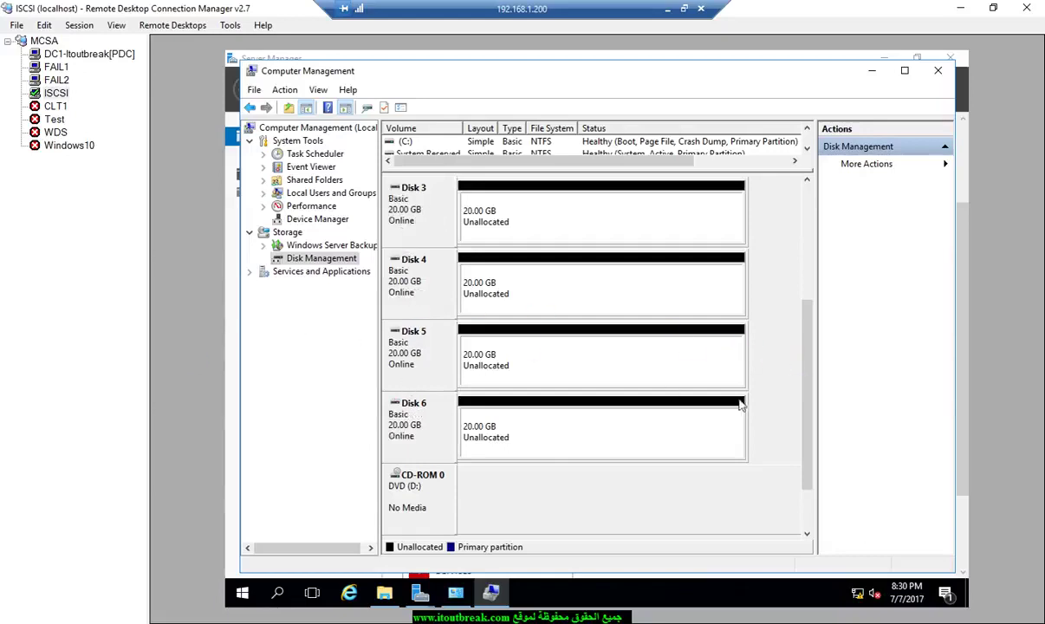
scroll(763, 385, up, 3)
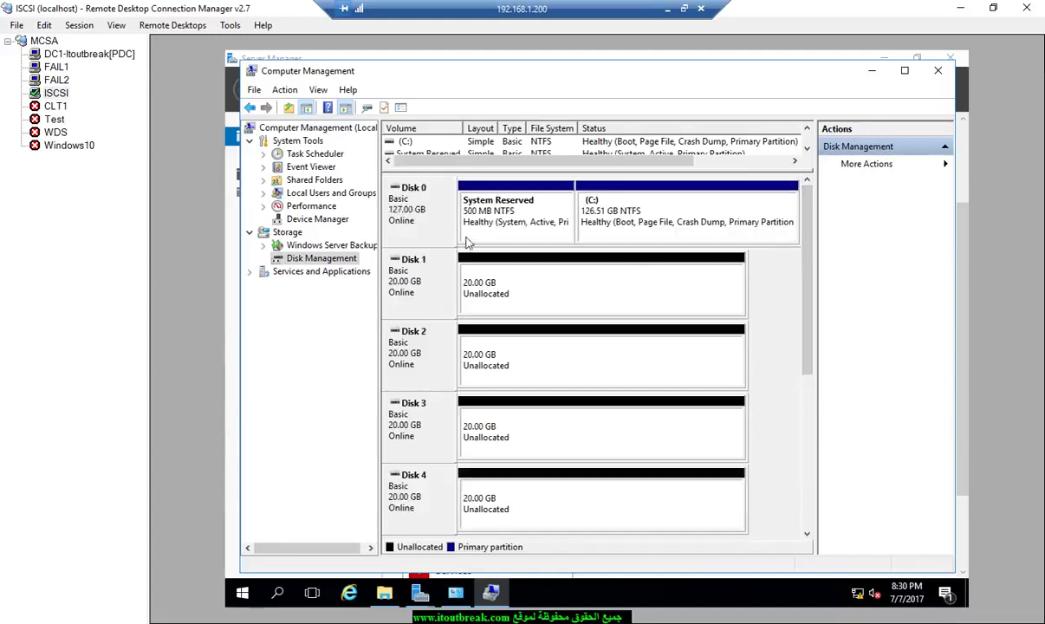
Step: Minimize Computer Management and Network Connections, and check the installation progress on ISCSI, FAIL2 and FAIL1
click(872, 70)
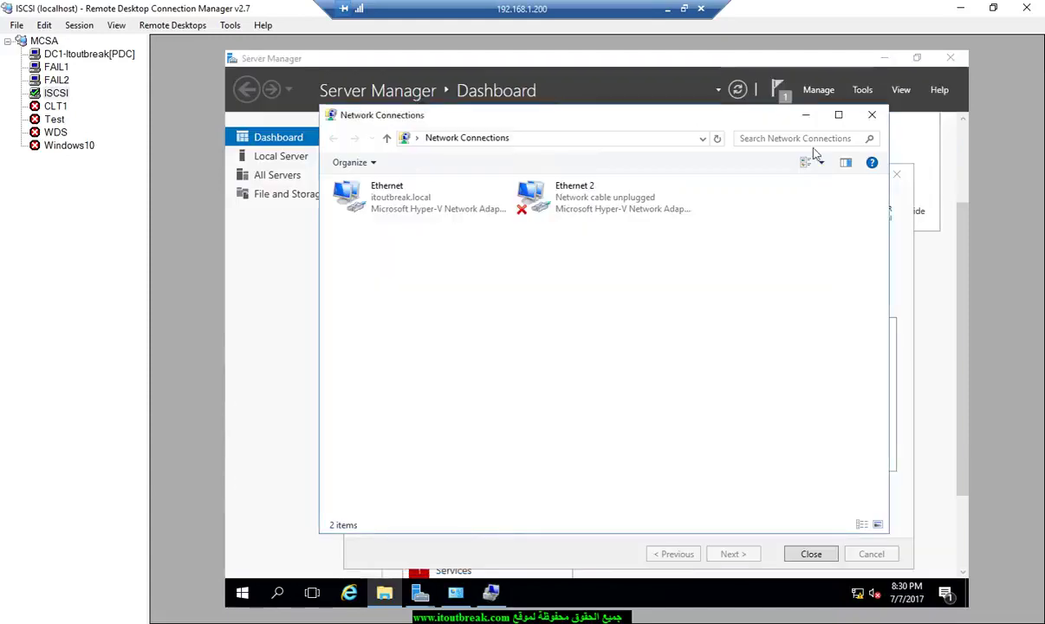
click(805, 114)
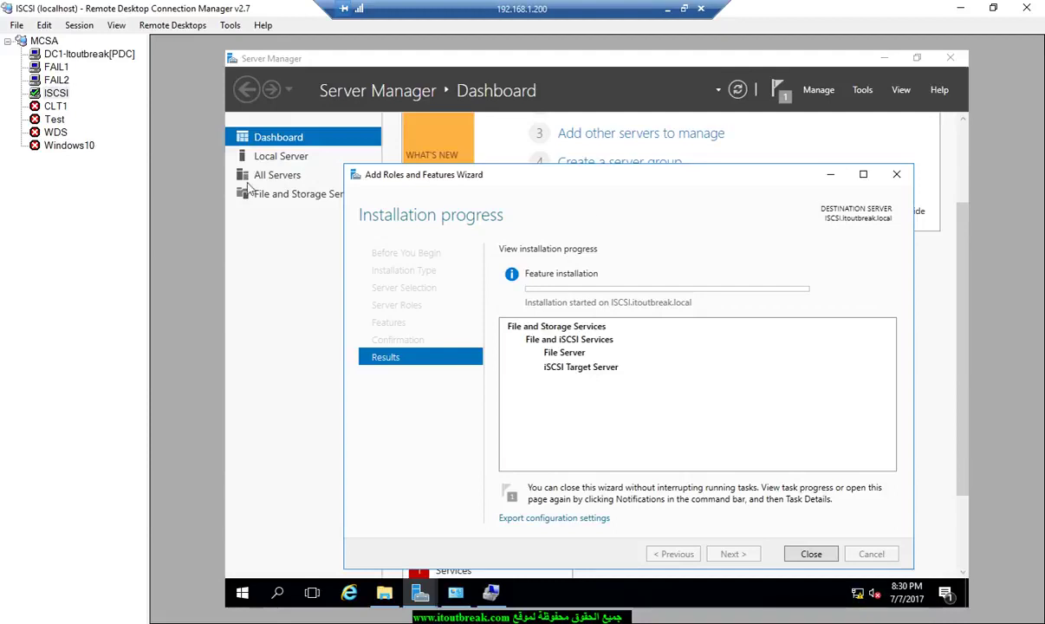
click(55, 79)
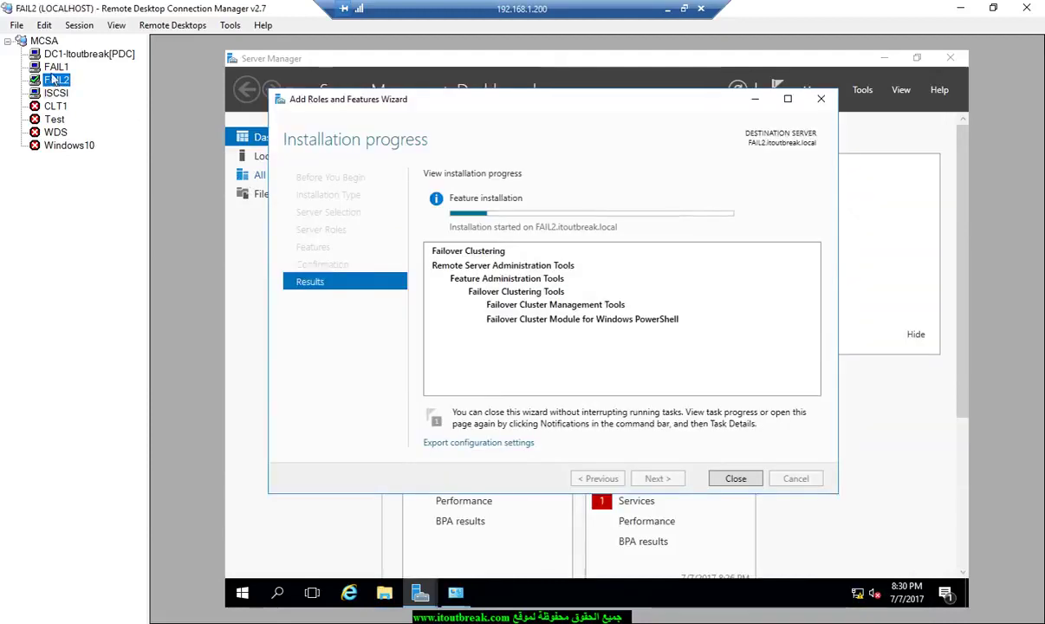
click(54, 69)
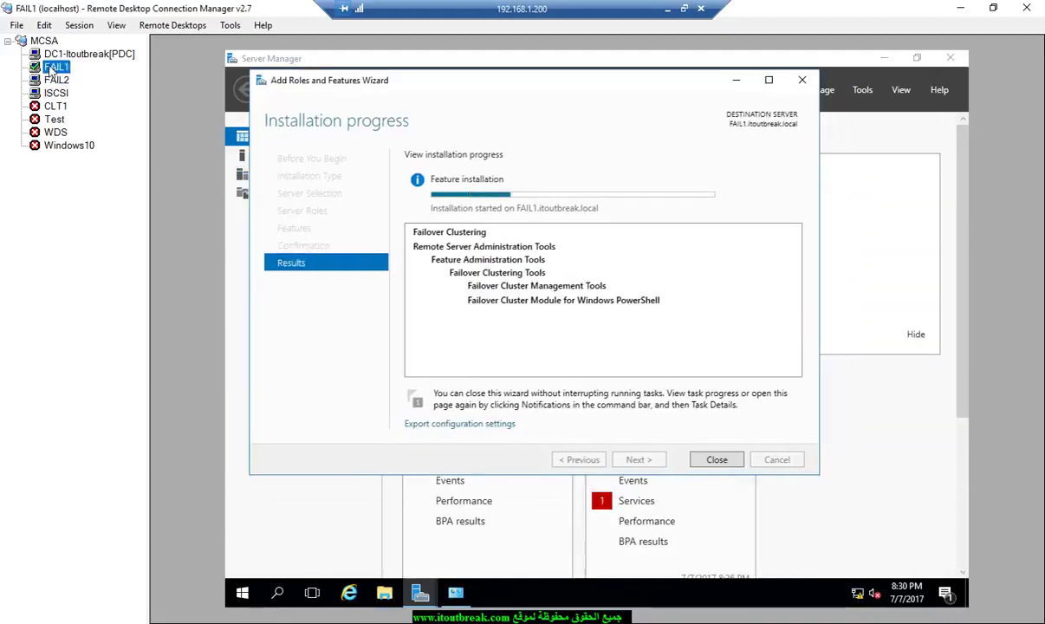